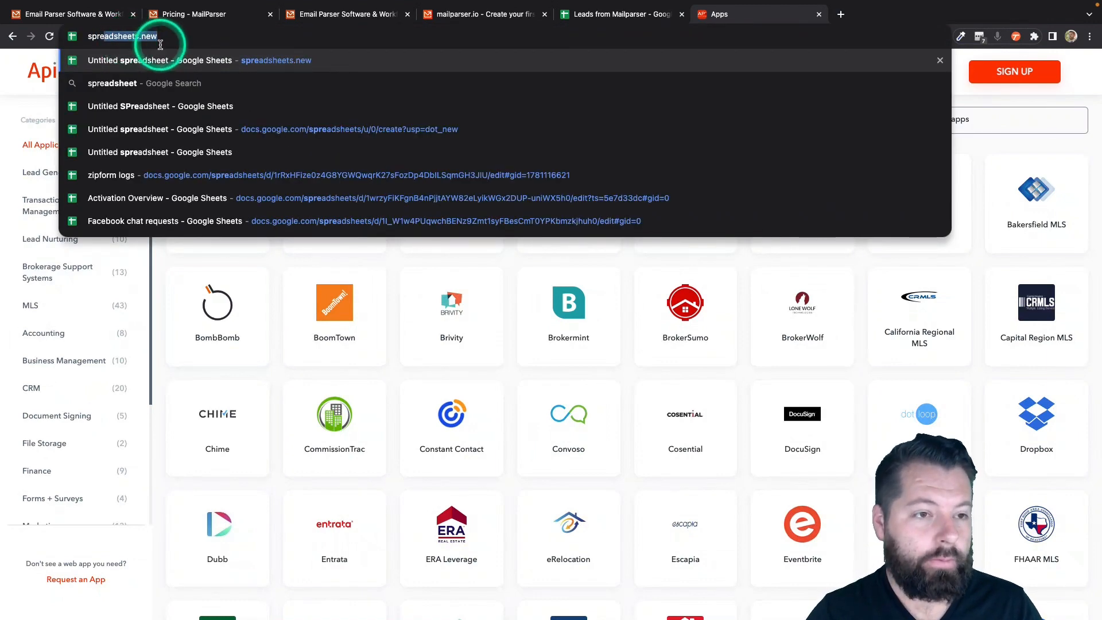
Create a new blank Google Sheets spreadsheet using the spreadsheets.new address.
{"action": "type", "text": "adsheets."}
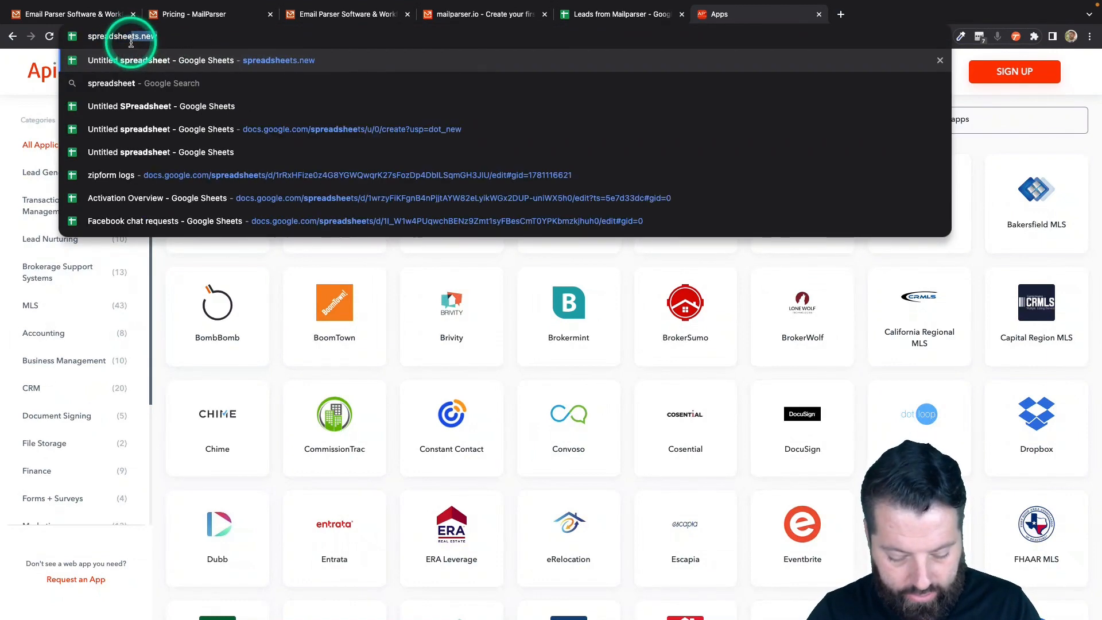
{"action": "type", "text": "new"}
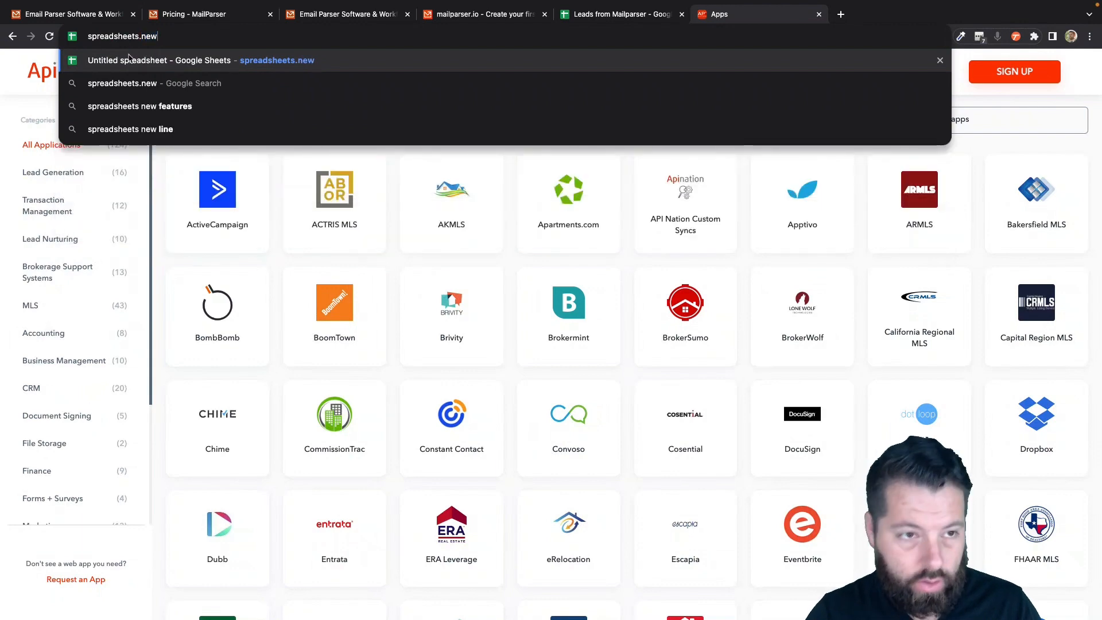
{"action": "left_click", "coordinate": [317, 61]}
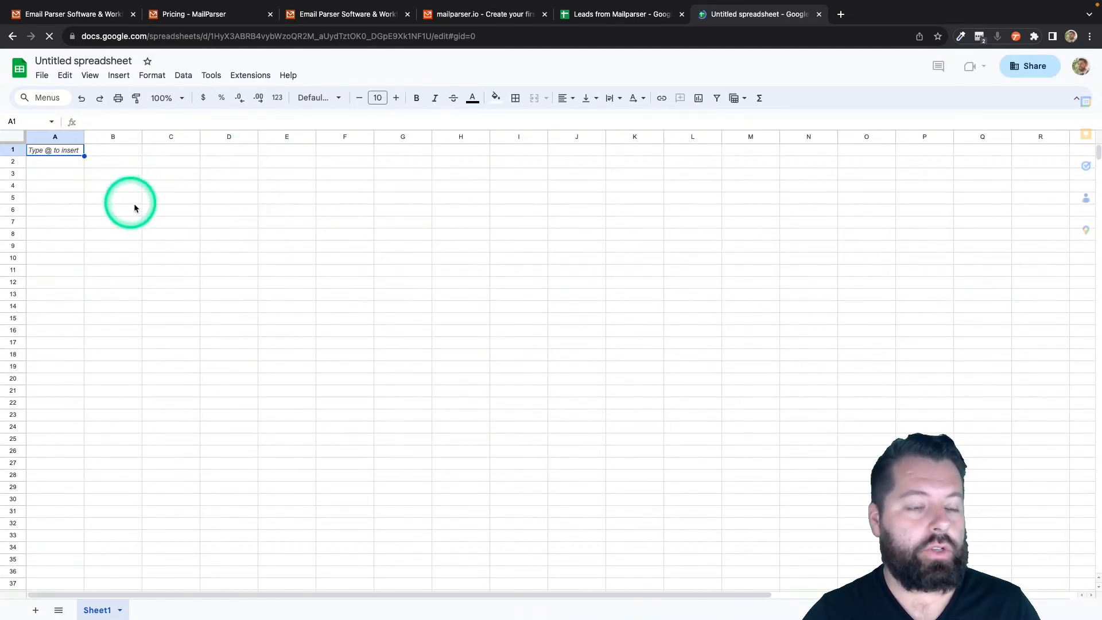
Rename the untitled spreadsheet as "New Leads From Mailparser".
{"action": "left_click", "coordinate": [69, 61]}
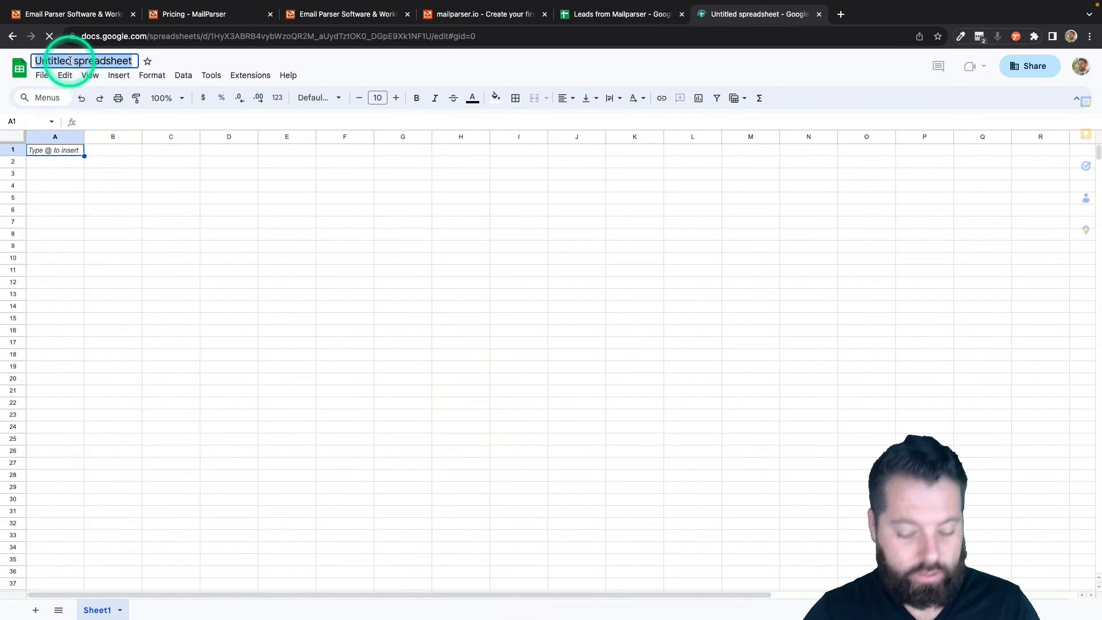
{"action": "type", "text": "New Leads"}
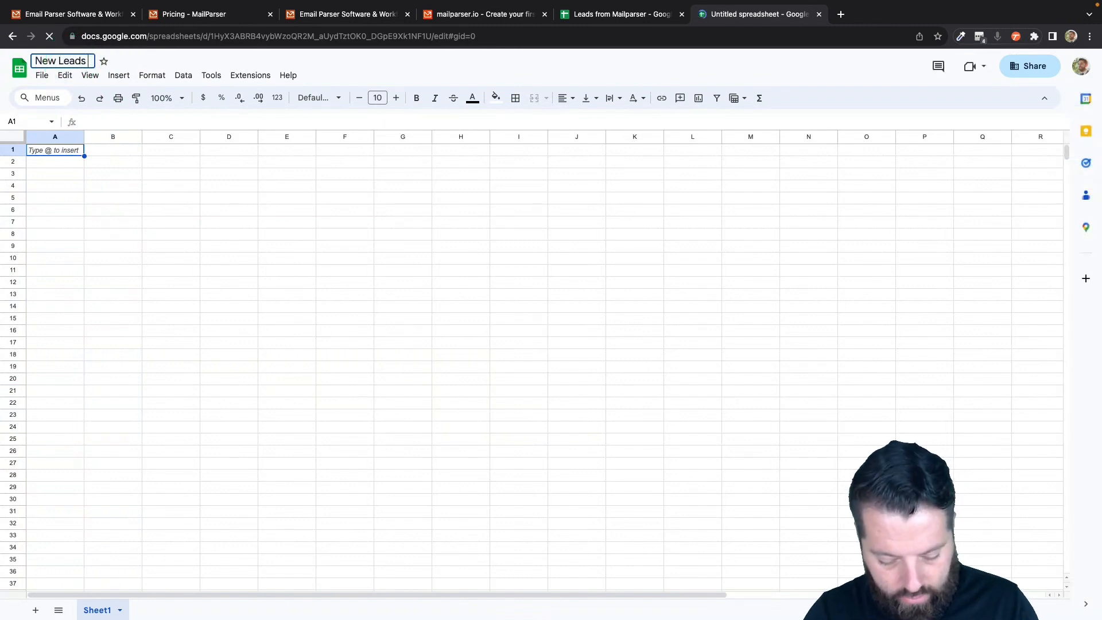
{"action": "type", "text": " From Mailpa"}
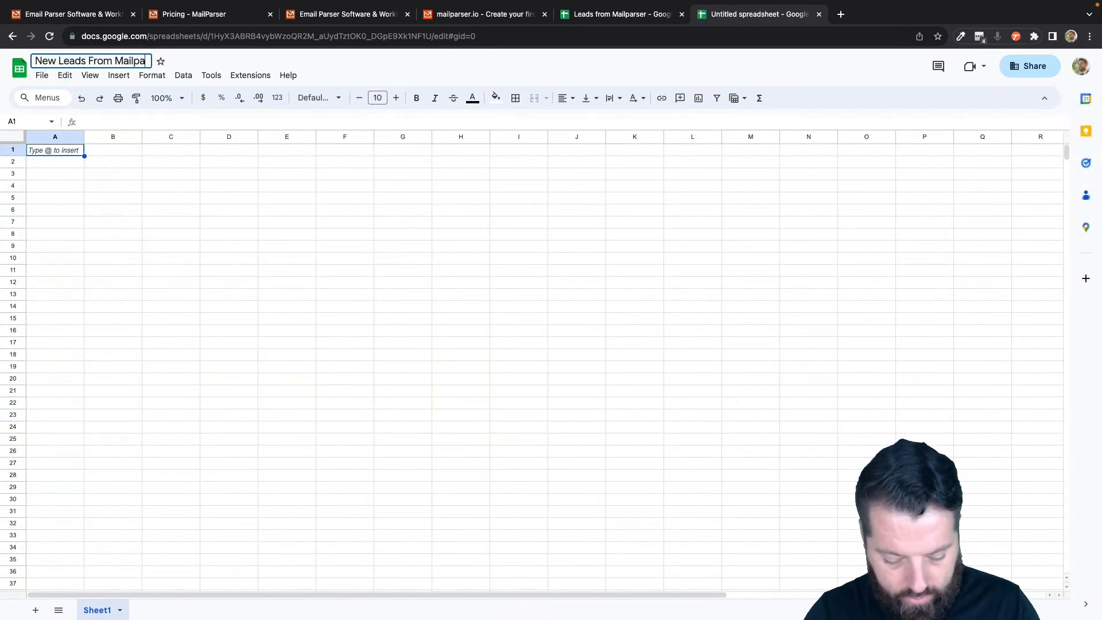
{"action": "type", "text": "rser"}
{"action": "left_click", "coordinate": [65, 176]}
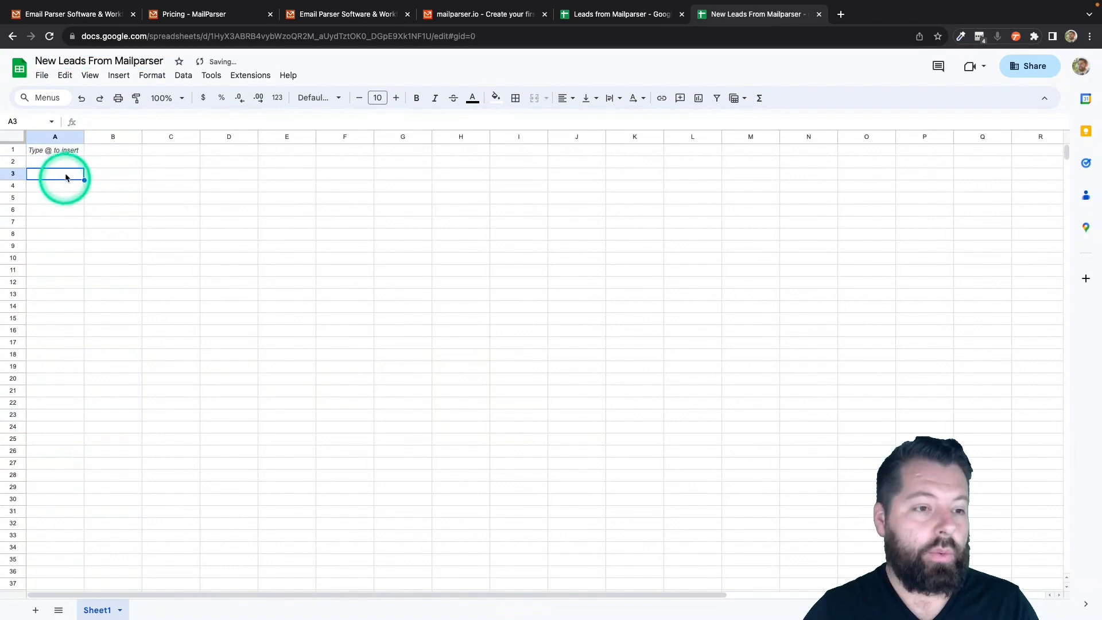
Enter the column headers Fname, Lname, Email, Phone and Message in cells A1 to E1.
{"action": "left_click", "coordinate": [67, 152]}
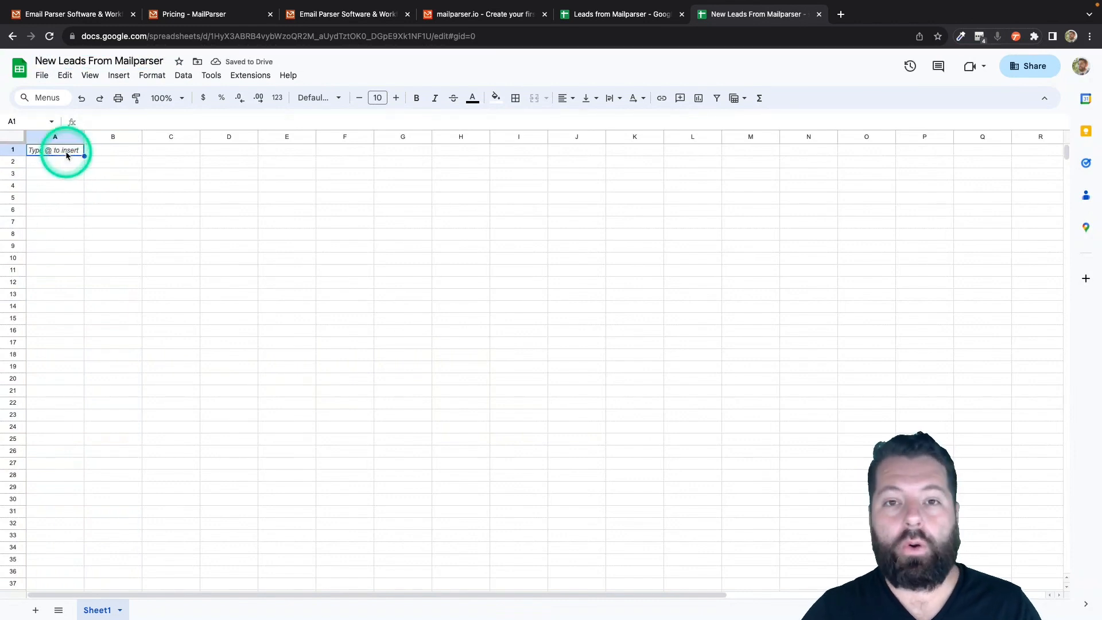
{"action": "type", "text": "Fnam"}
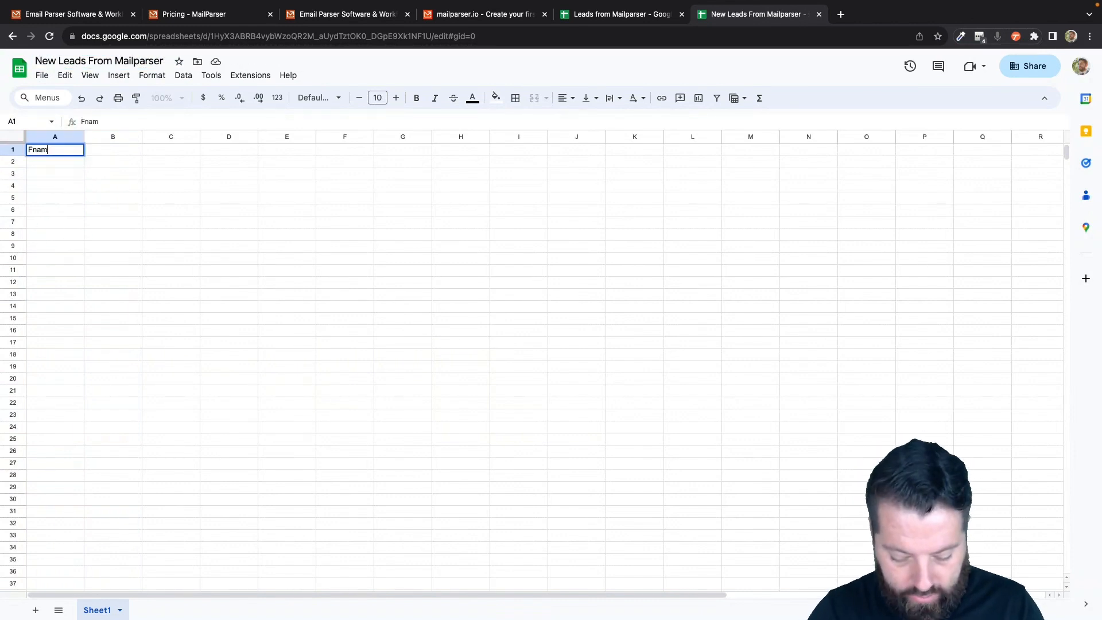
{"action": "type", "text": "e"}
{"action": "key", "text": "Tab"}
{"action": "type", "text": "Lname"}
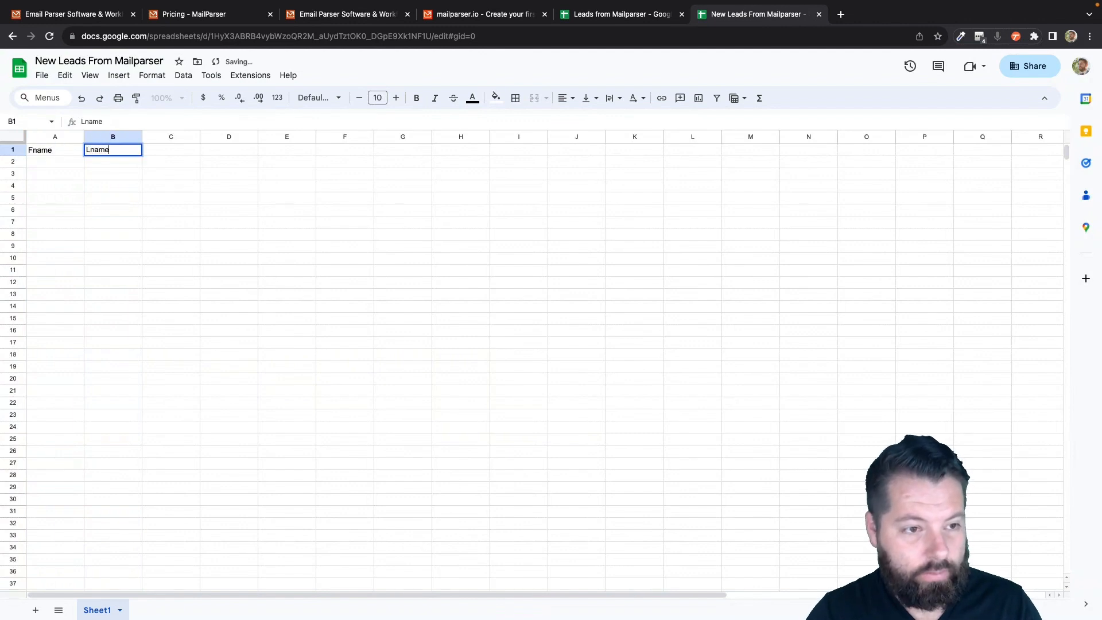
{"action": "key", "text": "Tab"}
{"action": "type", "text": "Email"}
{"action": "key", "text": "Tab"}
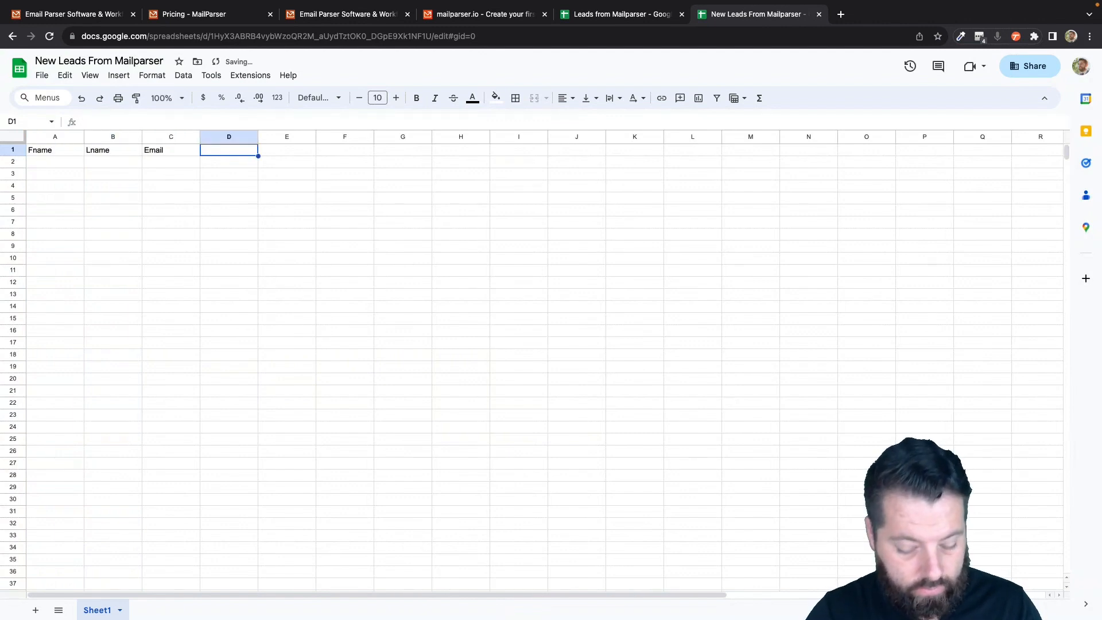
{"action": "type", "text": "Phone"}
{"action": "key", "text": "Tab"}
{"action": "type", "text": "Mess"}
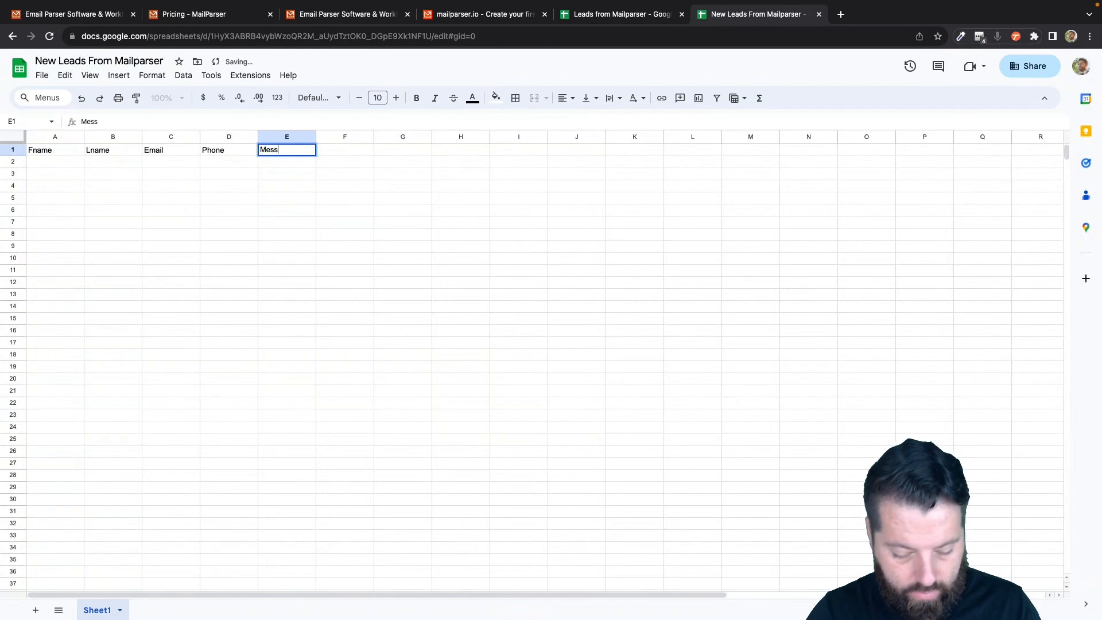
{"action": "key", "text": "Tab"}
Add the column headers Address, City, State and Zip in cells F1 to I1.
{"action": "type", "text": "S"}
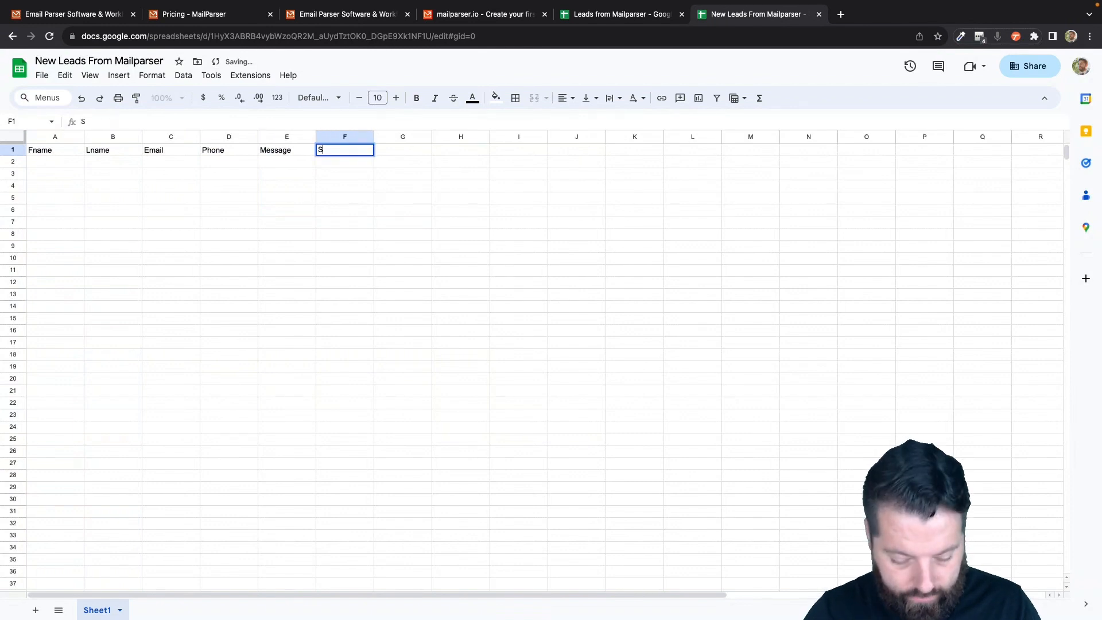
{"action": "type", "text": "Address"}
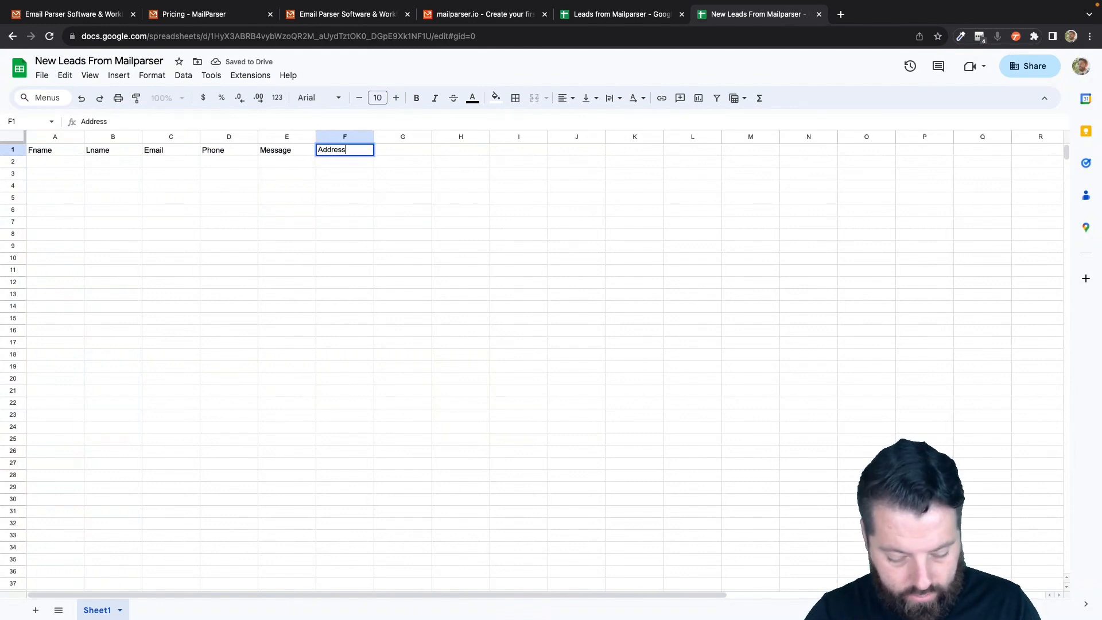
{"action": "key", "text": "Tab"}
{"action": "type", "text": "City"}
{"action": "key", "text": "Tab"}
{"action": "type", "text": "S"}
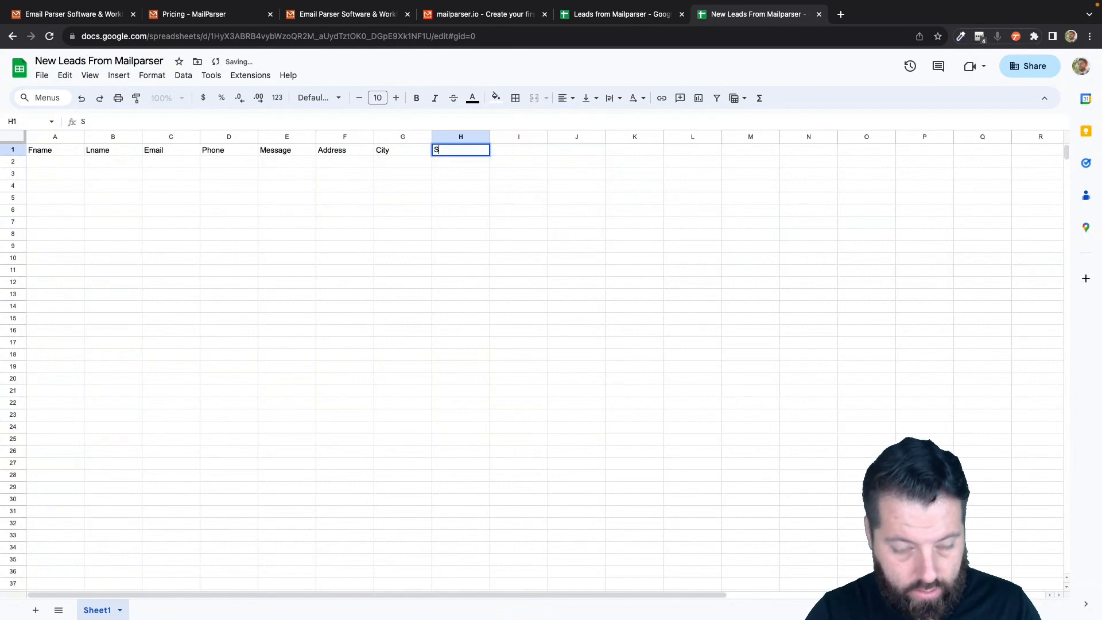
{"action": "type", "text": "tate Zip"}
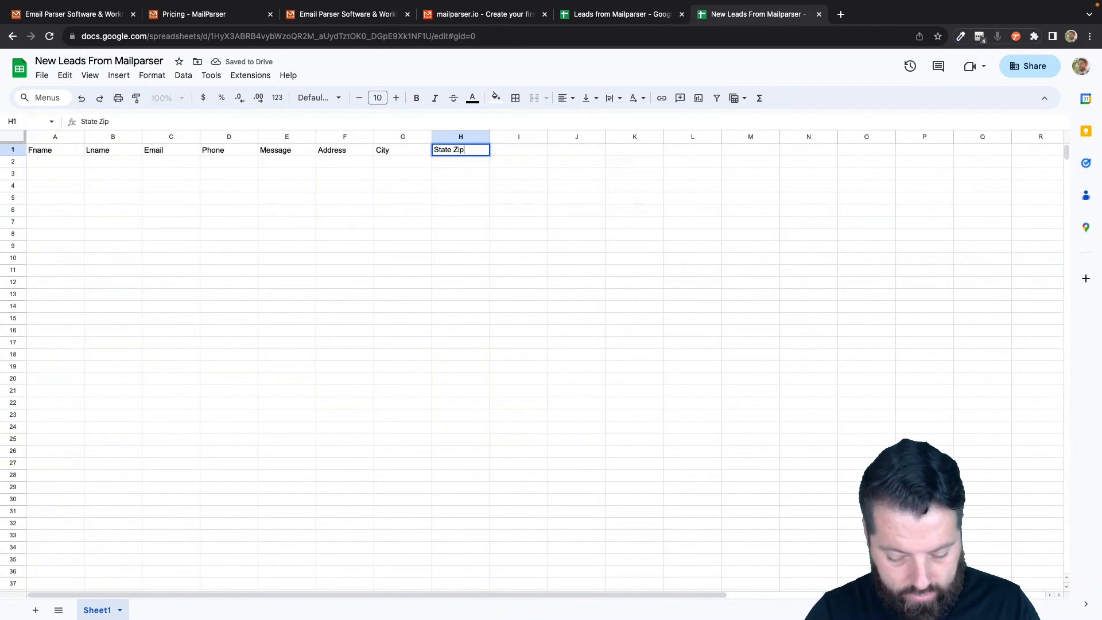
{"action": "key", "text": "Tab"}
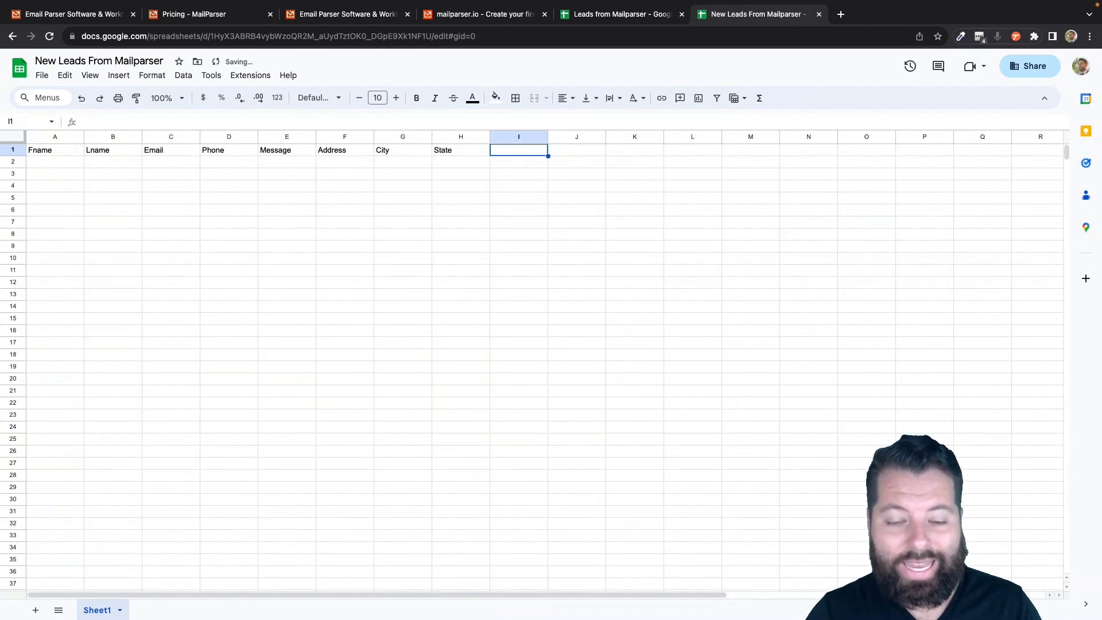
{"action": "type", "text": "Zip"}
{"action": "key", "text": "Return"}
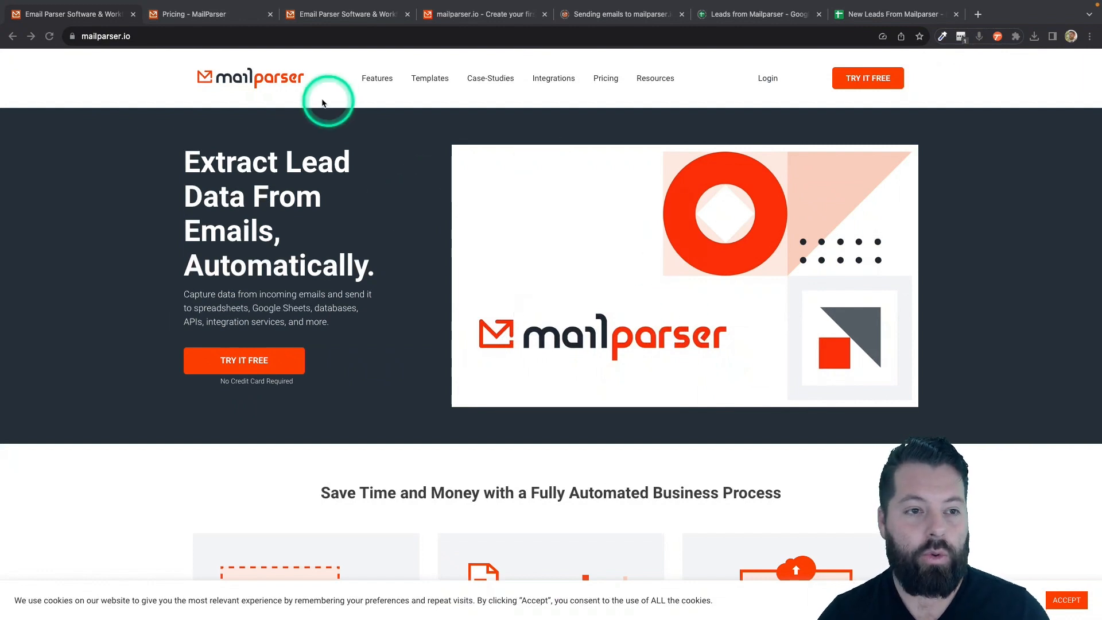
Switch to the Mailparser app and create a new inbox named "Leads" with no category.
{"action": "left_click", "coordinate": [218, 16]}
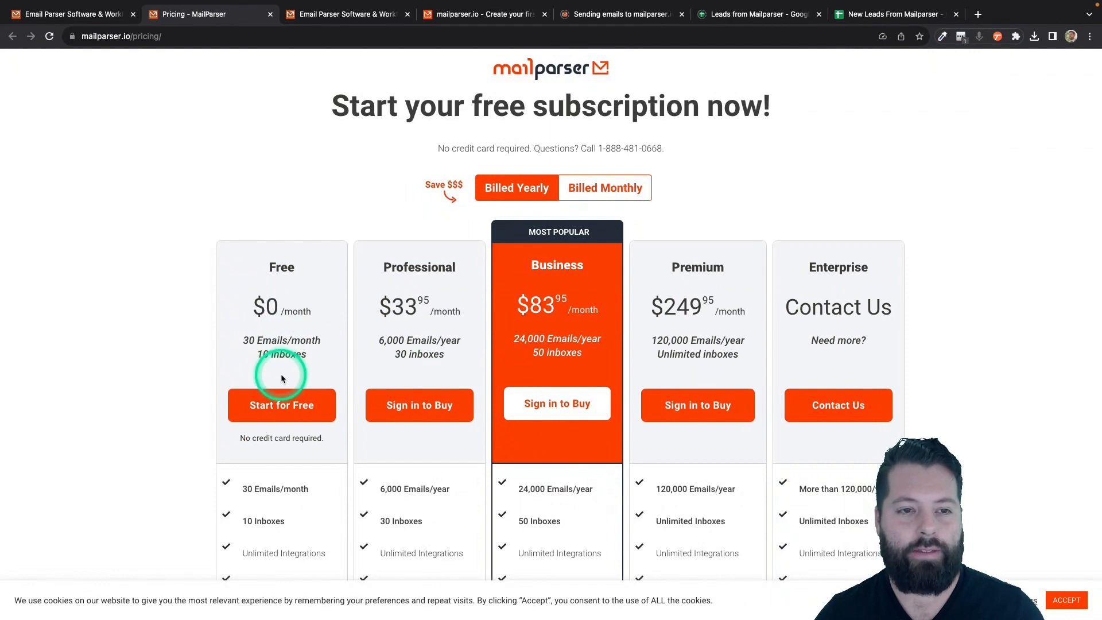
{"action": "left_click", "coordinate": [465, 15]}
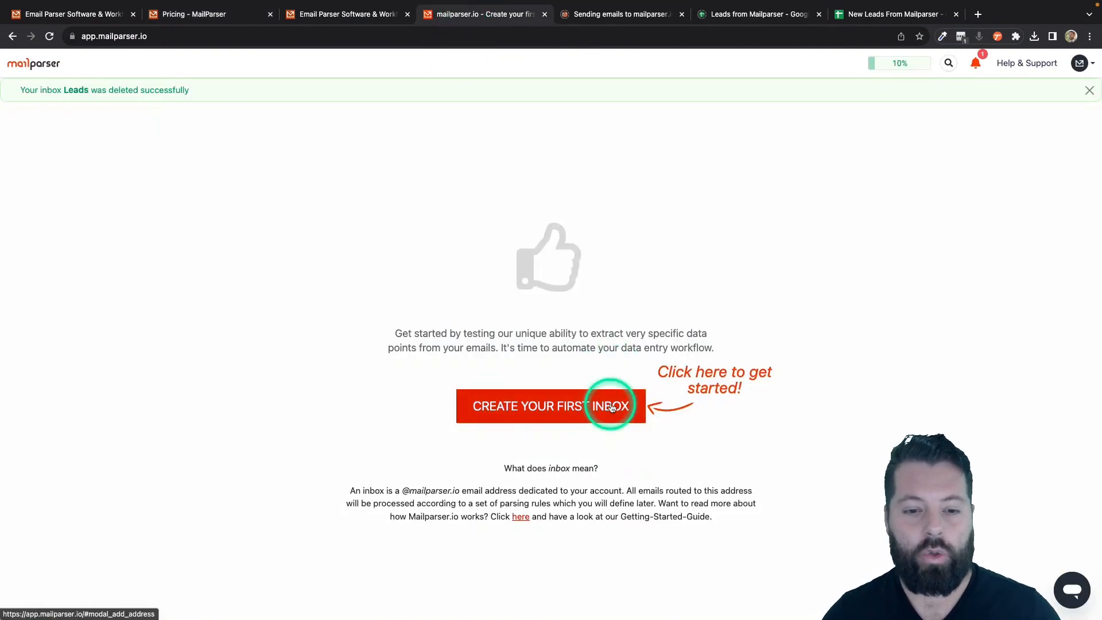
{"action": "left_click", "coordinate": [548, 407]}
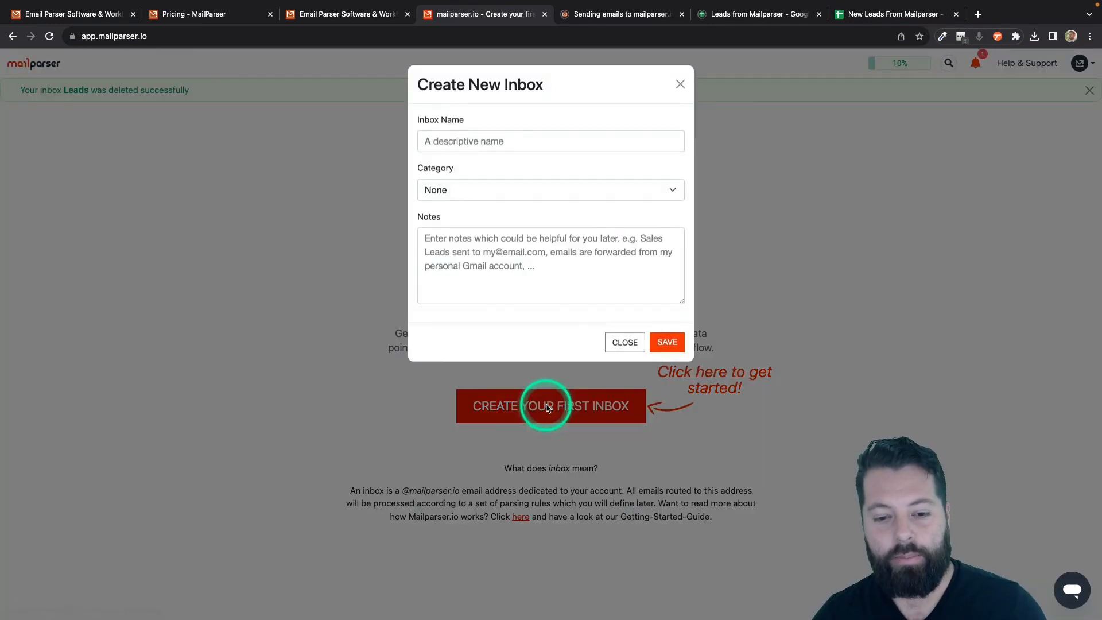
{"action": "left_click", "coordinate": [493, 141]}
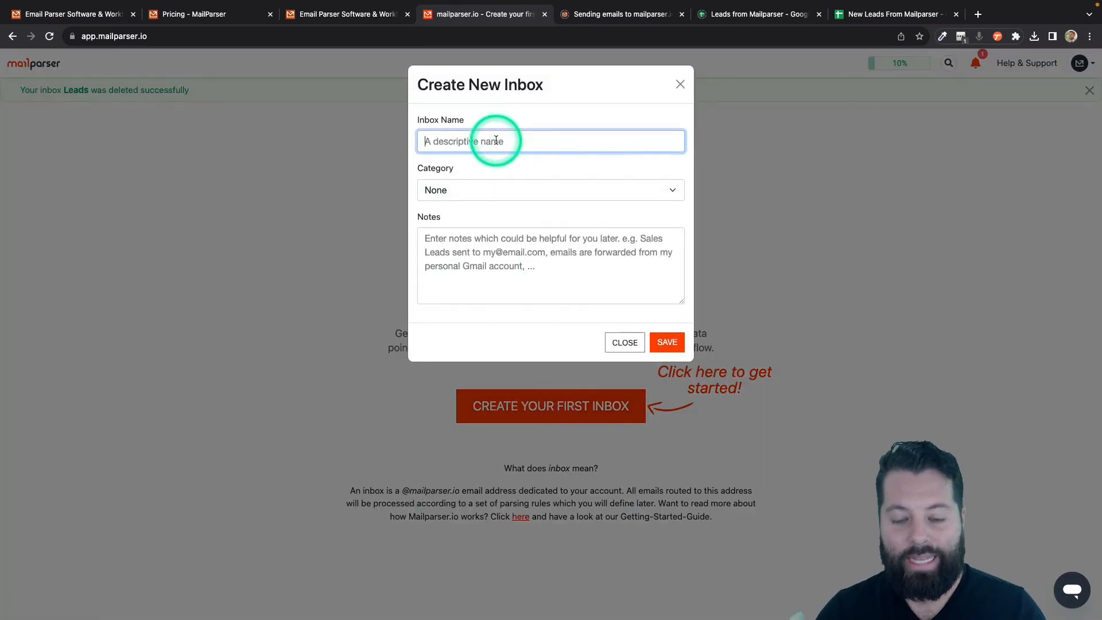
{"action": "type", "text": "LE"}
{"action": "key", "text": "BackSpace"}
{"action": "type", "text": "eads"}
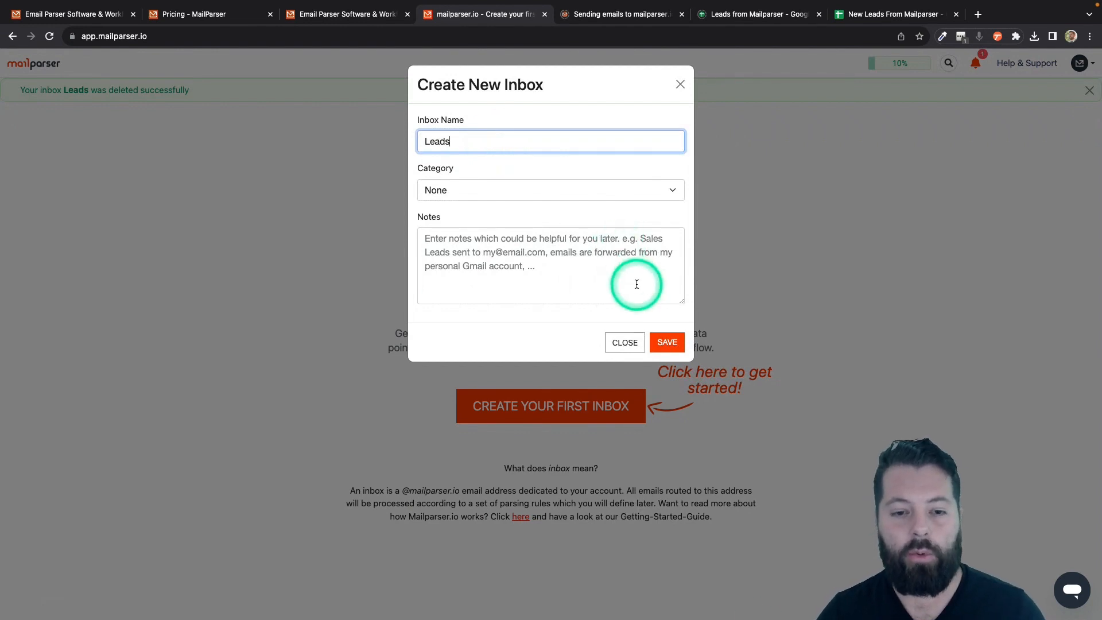
{"action": "left_click", "coordinate": [667, 344]}
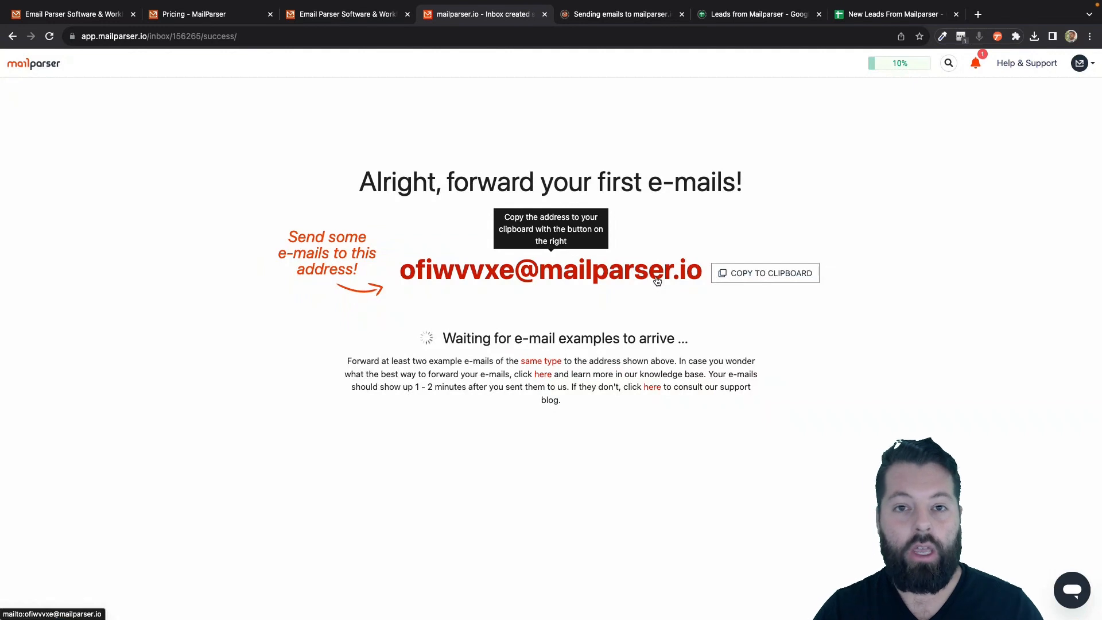
Copy the new inbox's e-mail address to the clipboard for forwarding sample e-mails.
{"action": "left_click", "coordinate": [571, 281]}
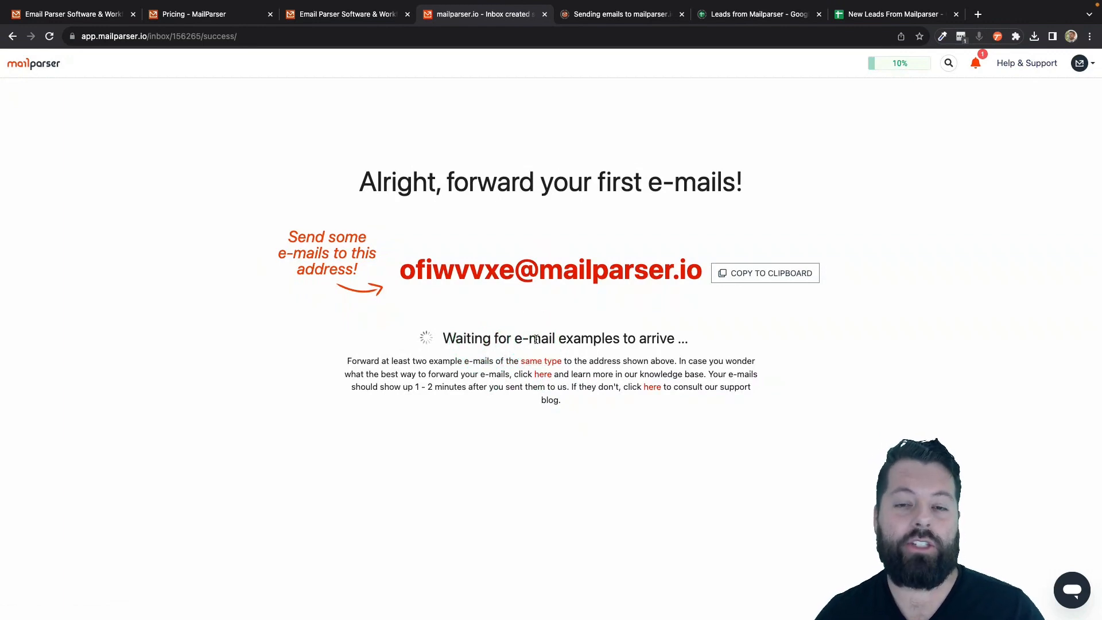
{"action": "left_click", "coordinate": [766, 279]}
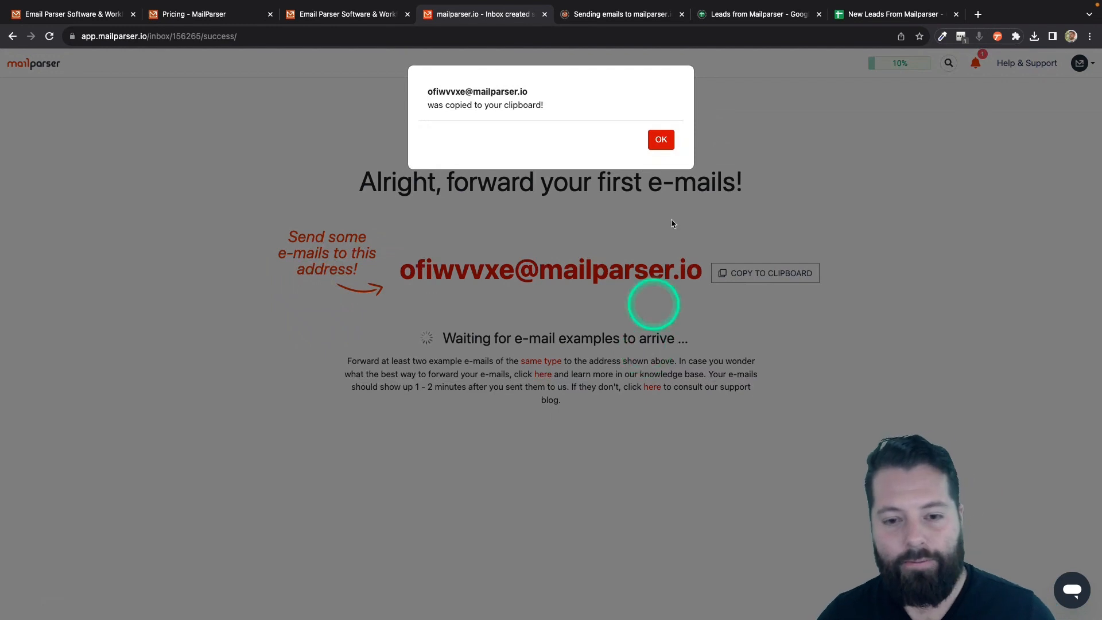
{"action": "left_click", "coordinate": [661, 140]}
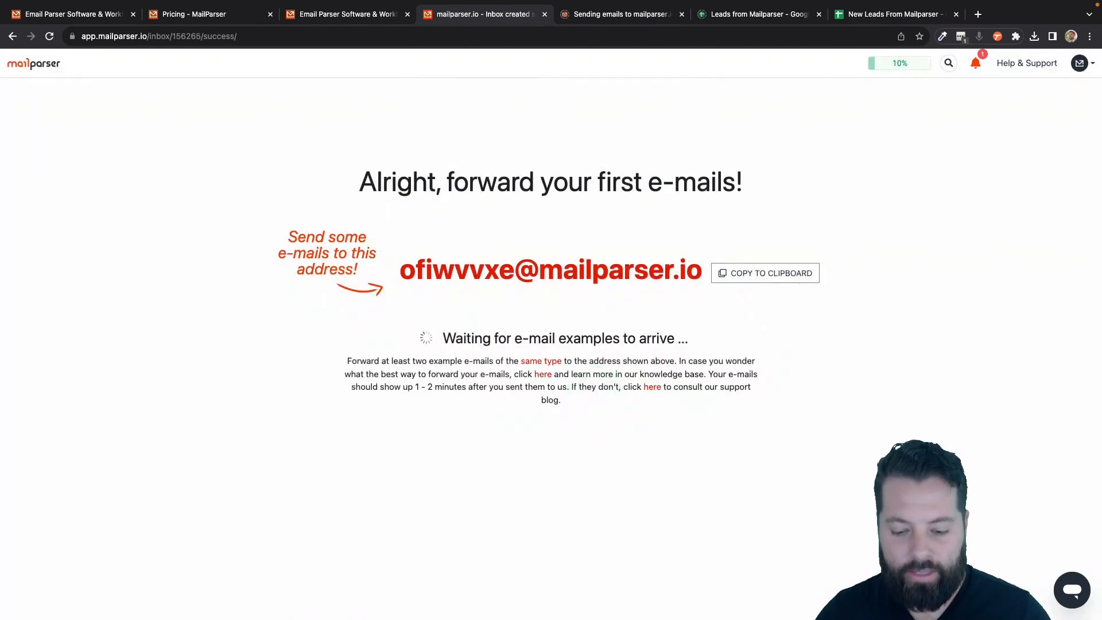
{"action": "left_click", "coordinate": [591, 339]}
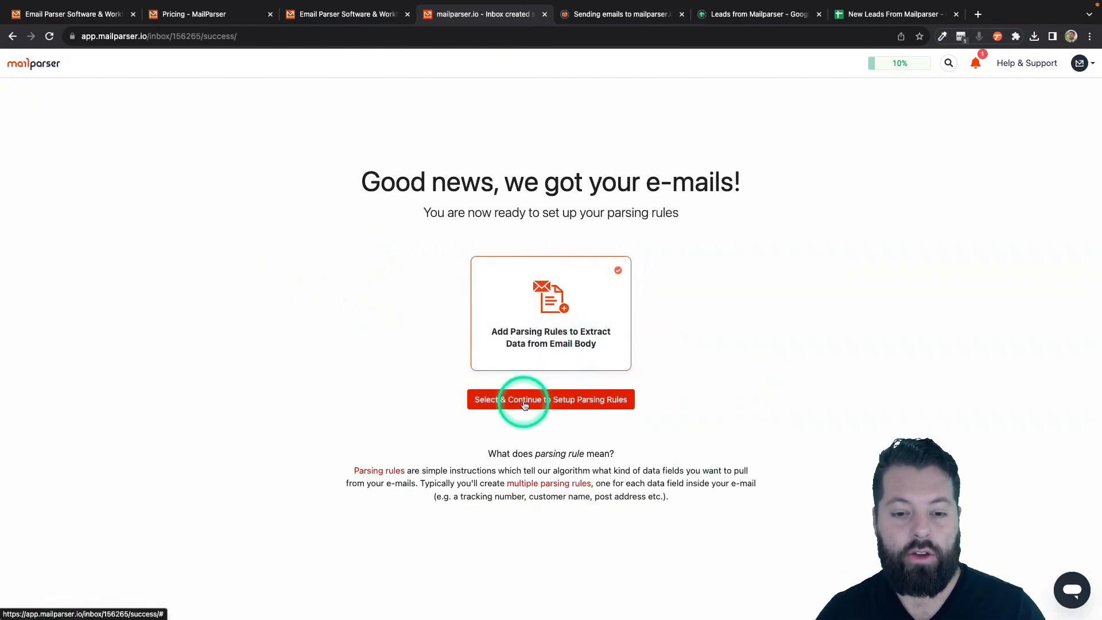
Set up the inbox's parsing rules from the Real Estate category's Realtor OPCity template.
{"action": "left_click", "coordinate": [574, 402]}
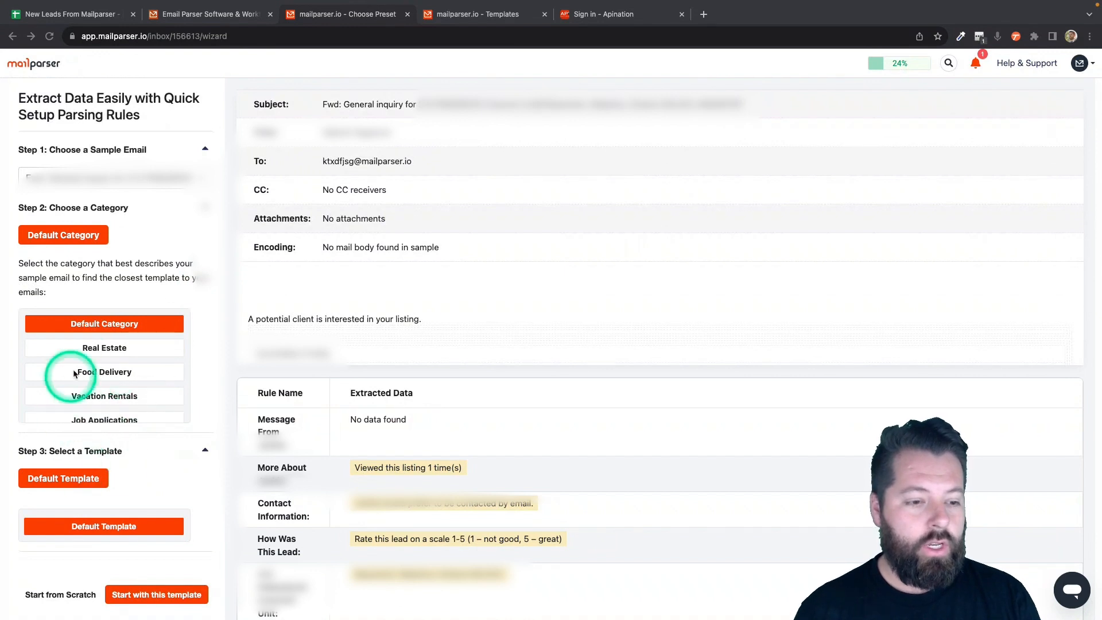
{"action": "left_click", "coordinate": [104, 350]}
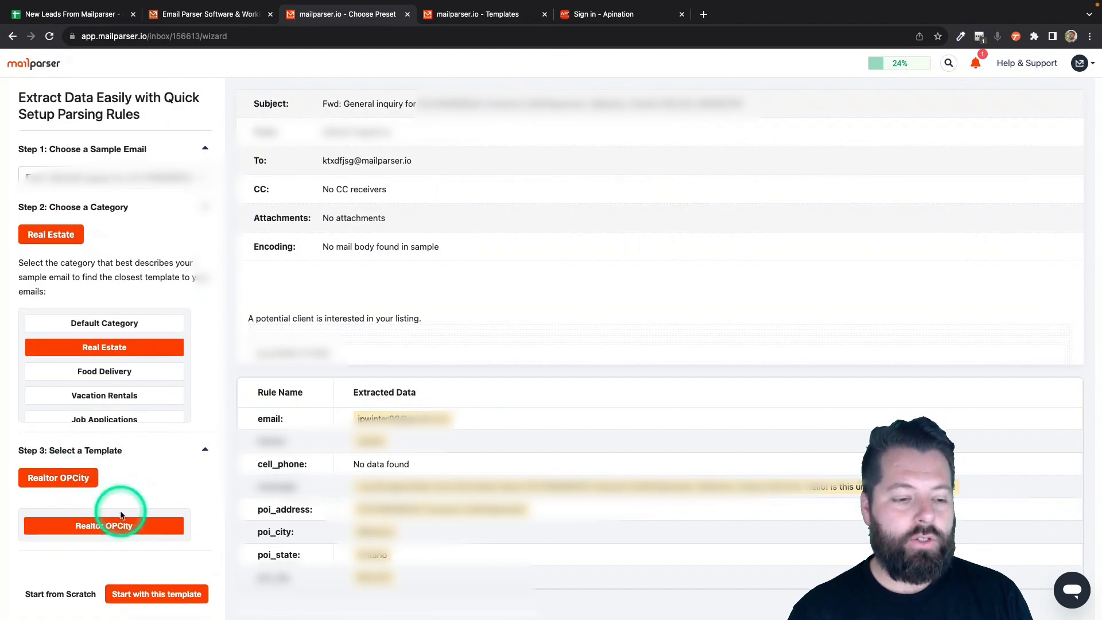
{"action": "left_click", "coordinate": [210, 596]}
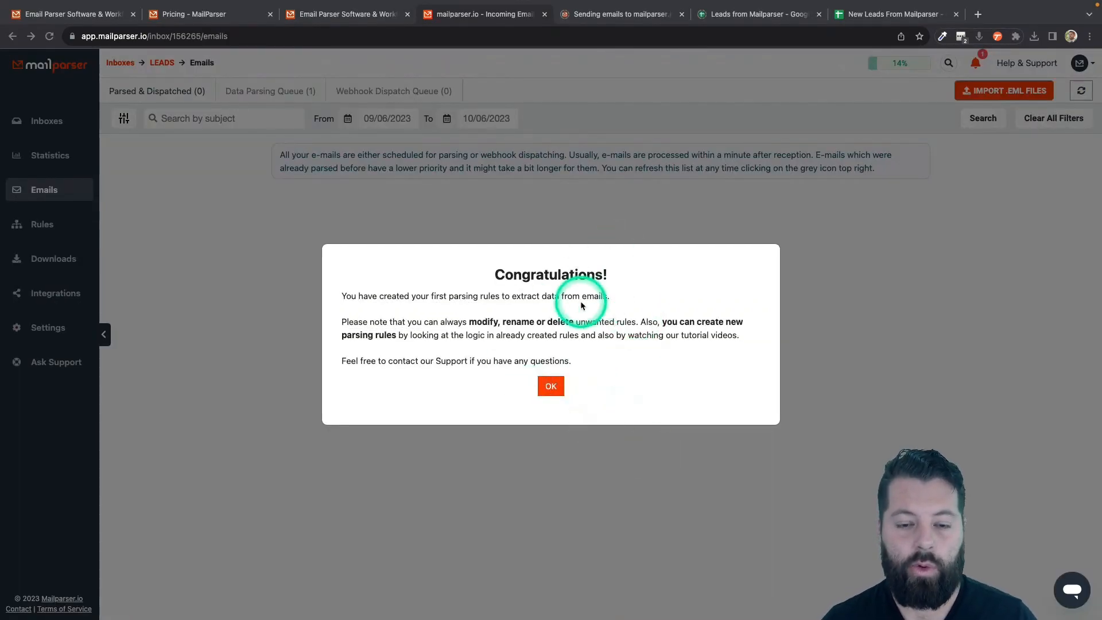
{"action": "left_click", "coordinate": [551, 389]}
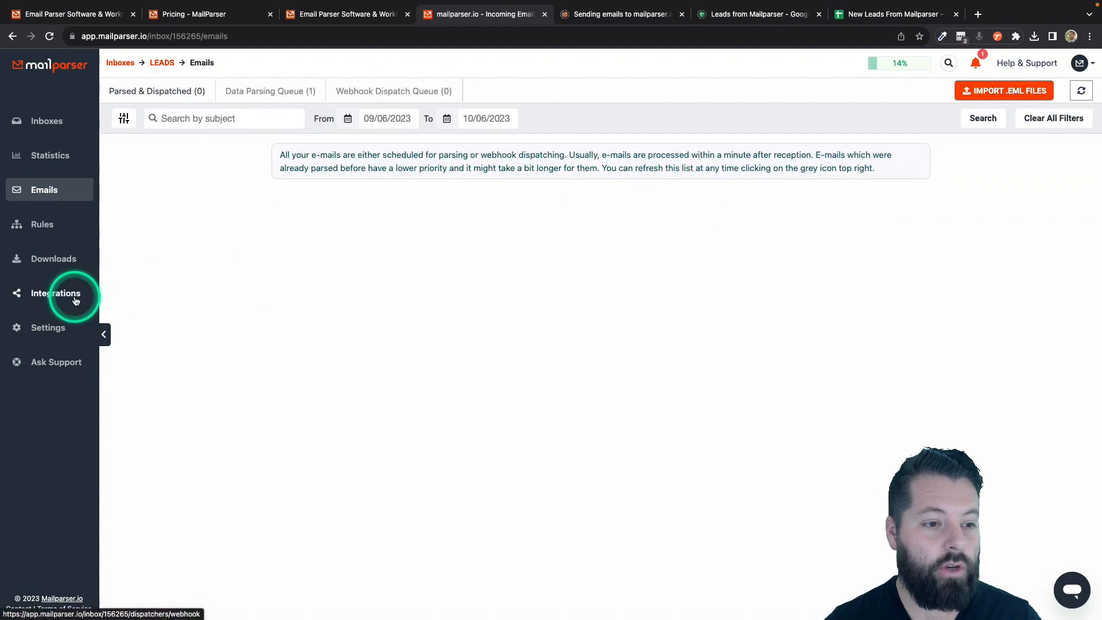
Start a new Google Sheets integration for the Leads inbox and review its setup page.
{"action": "left_click", "coordinate": [48, 298]}
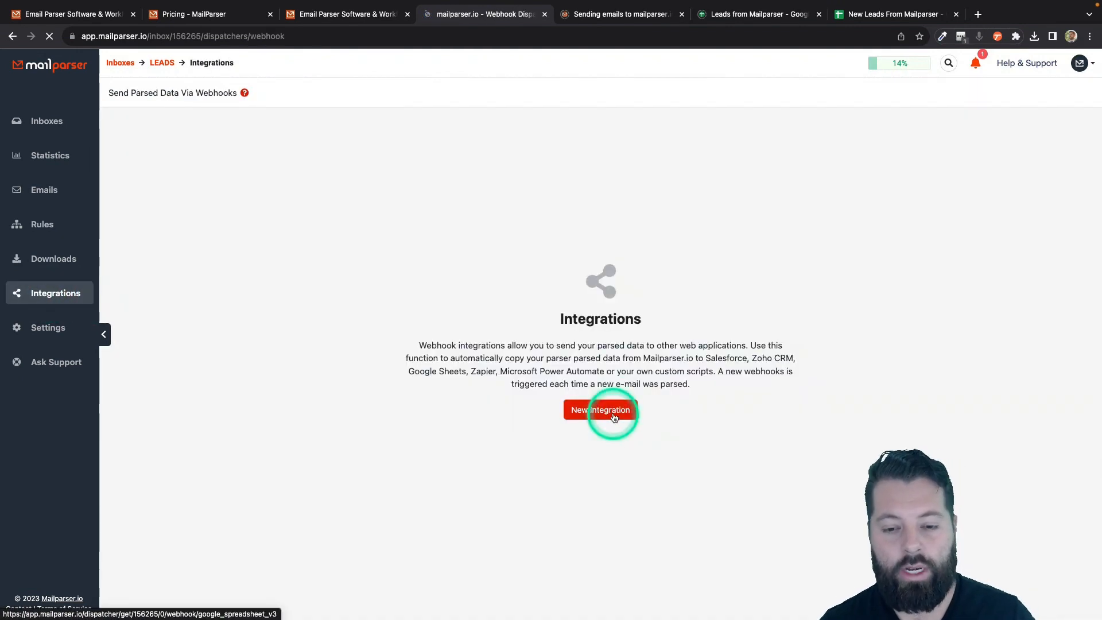
{"action": "left_click", "coordinate": [613, 417]}
{"action": "scroll", "coordinate": [483, 312], "scroll_direction": "up", "scroll_amount": 1}
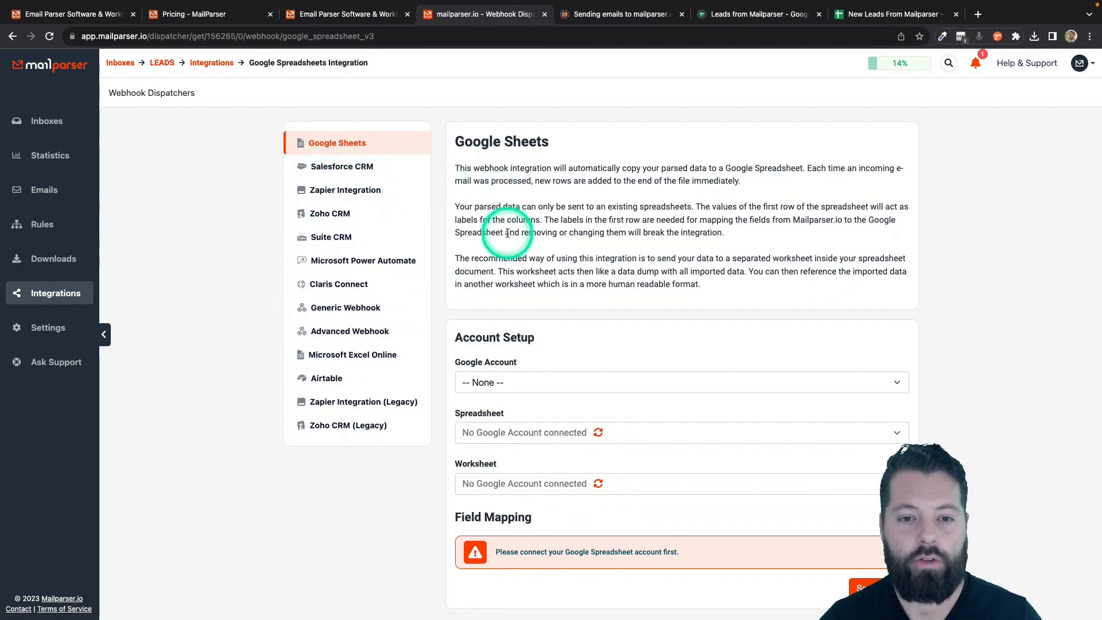
{"action": "scroll", "coordinate": [505, 229], "scroll_direction": "down", "scroll_amount": 1}
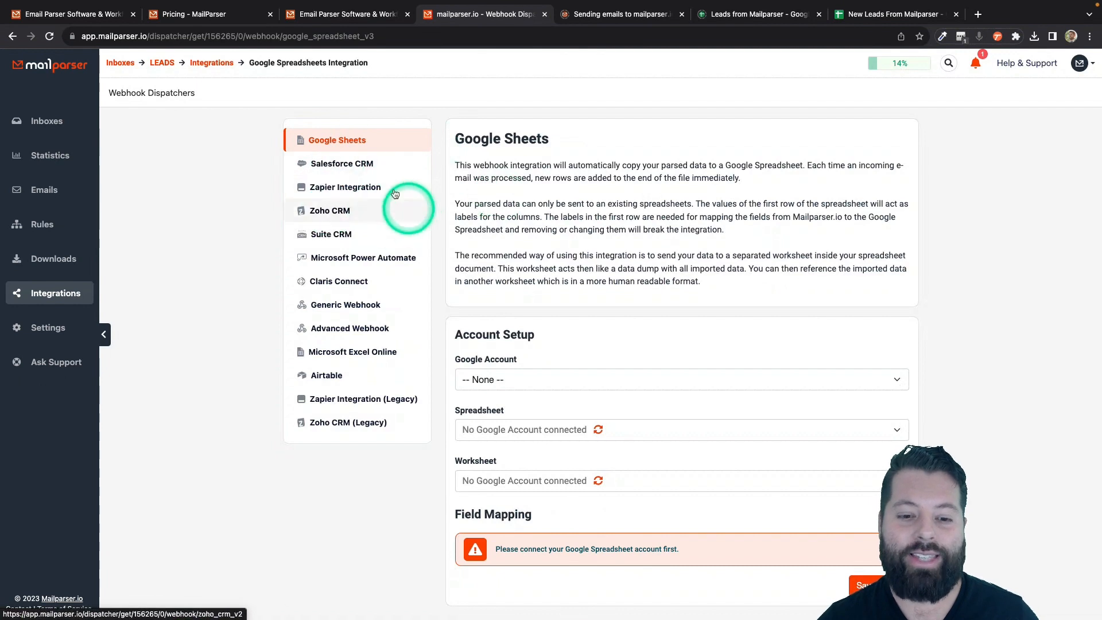
Use the already connected Google account for the integration and select the "New Leads From Mailparser" spreadsheet as its destination.
{"action": "left_click", "coordinate": [555, 384]}
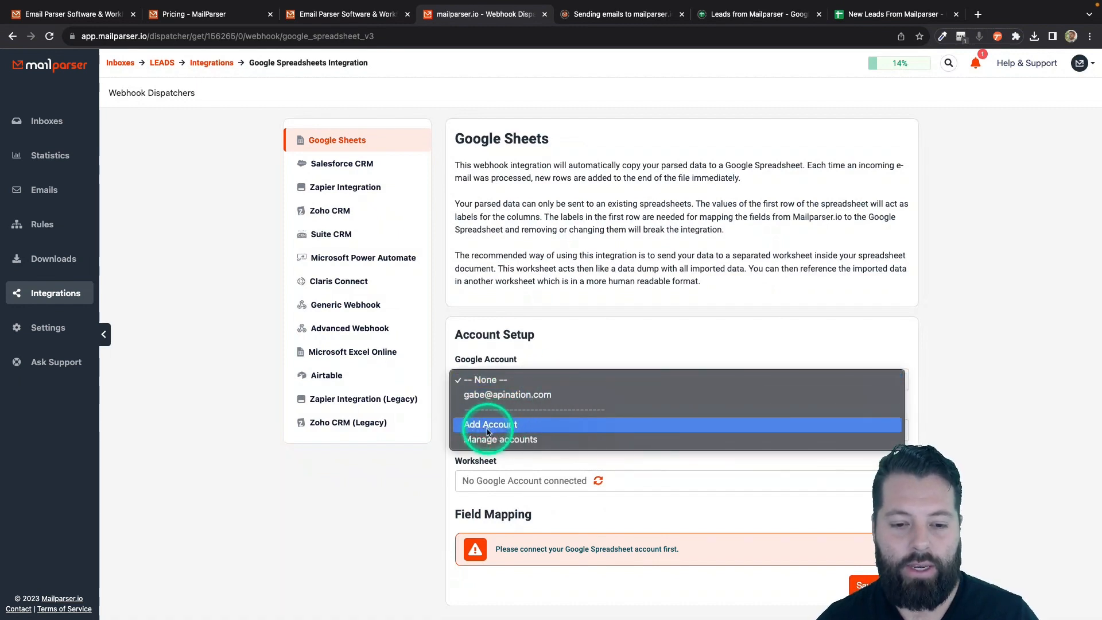
{"action": "left_click", "coordinate": [486, 396]}
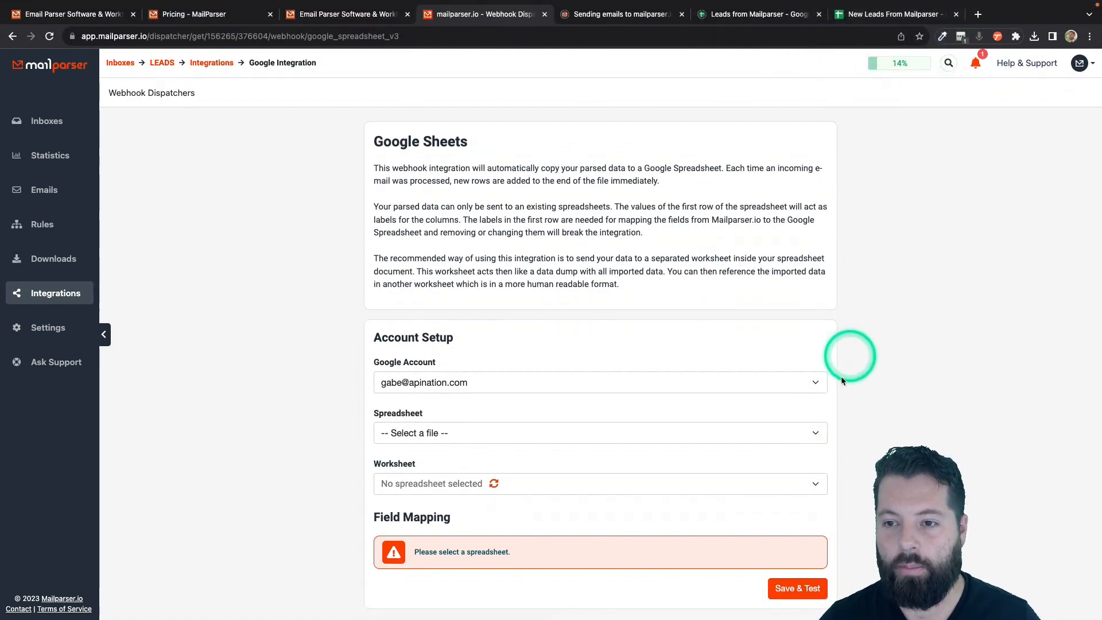
{"action": "left_click", "coordinate": [817, 435]}
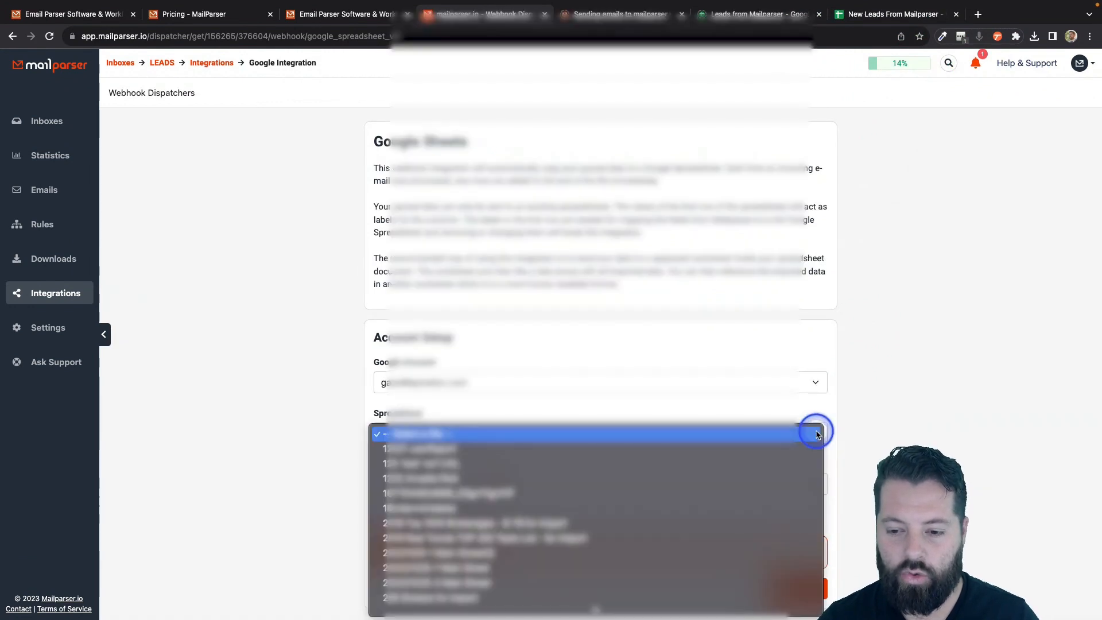
{"action": "scroll", "coordinate": [554, 571], "scroll_direction": "down", "scroll_amount": 10}
{"action": "scroll", "coordinate": [554, 572], "scroll_direction": "down", "scroll_amount": 20}
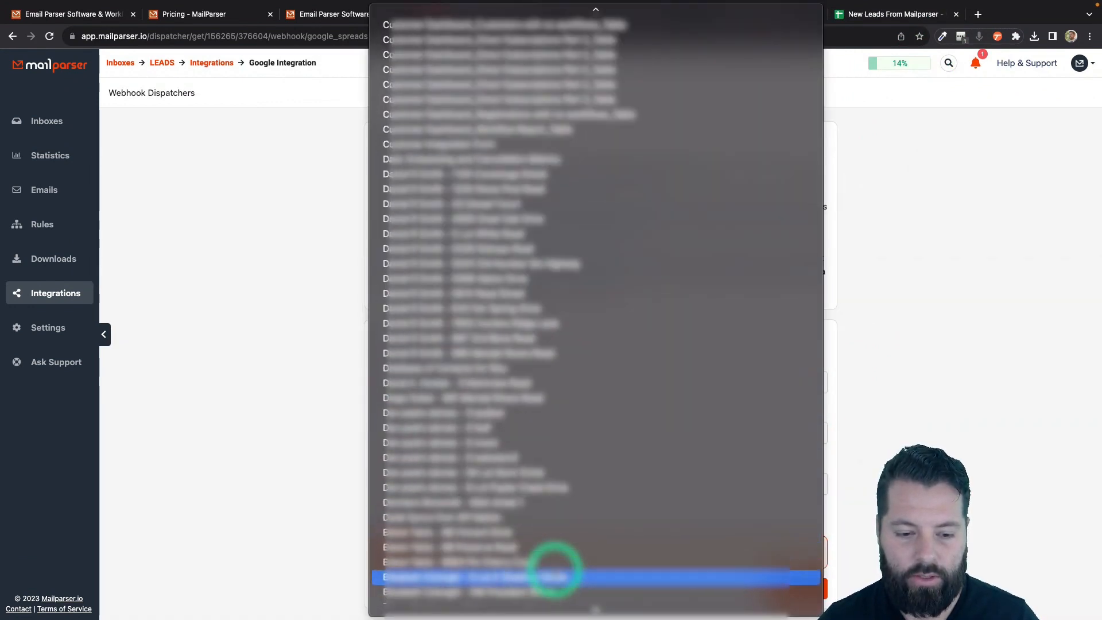
{"action": "scroll", "coordinate": [557, 574], "scroll_direction": "down", "scroll_amount": 20}
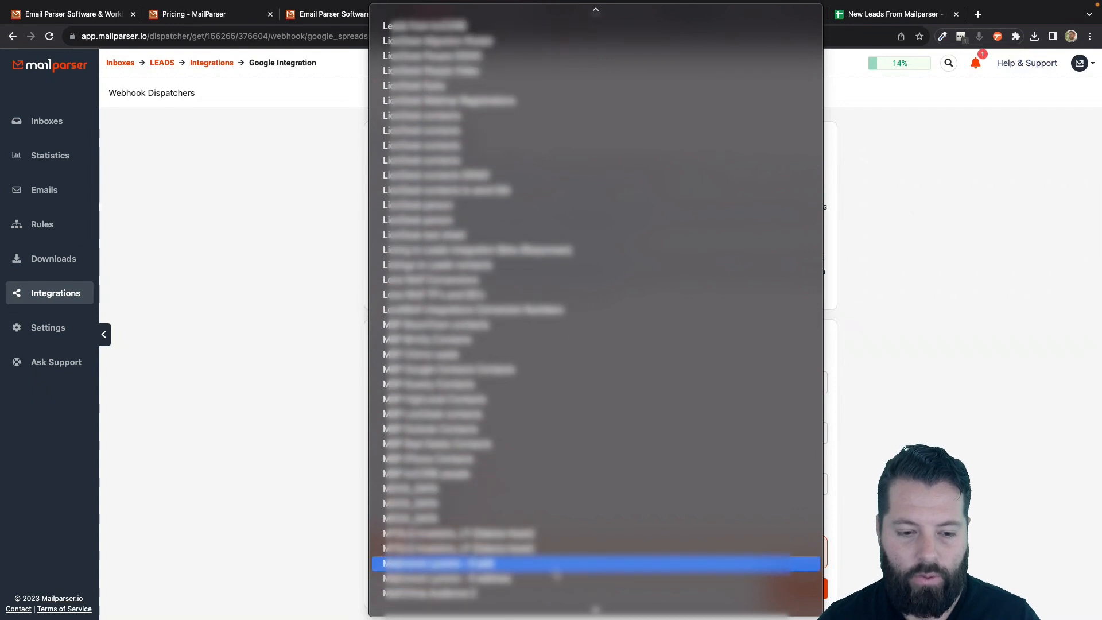
{"action": "scroll", "coordinate": [557, 574], "scroll_direction": "down", "scroll_amount": 5}
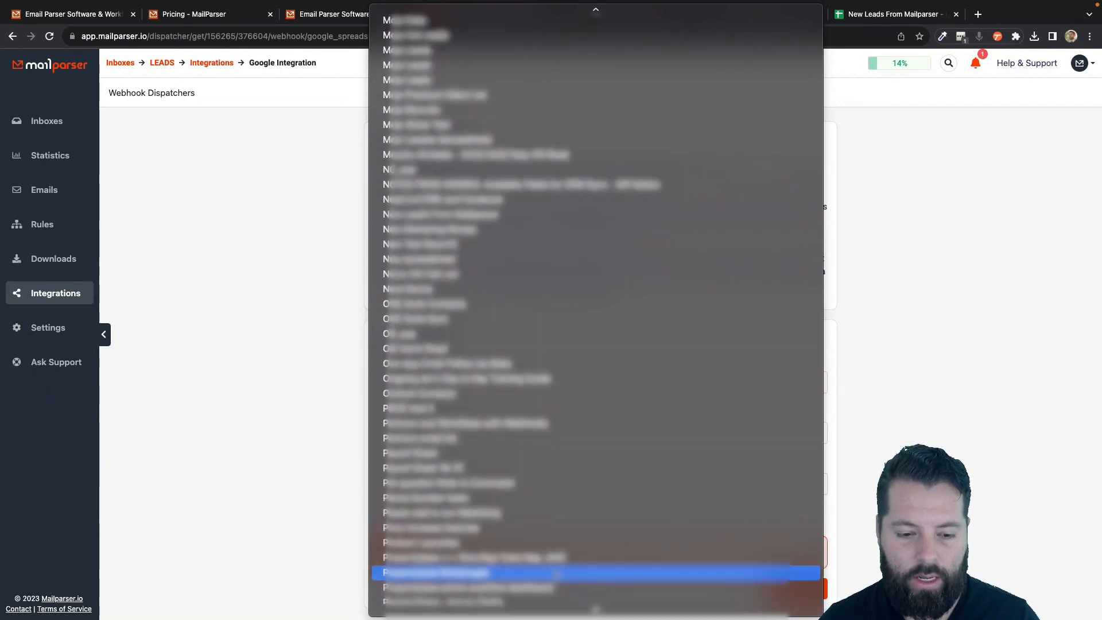
{"action": "left_click", "coordinate": [487, 274]}
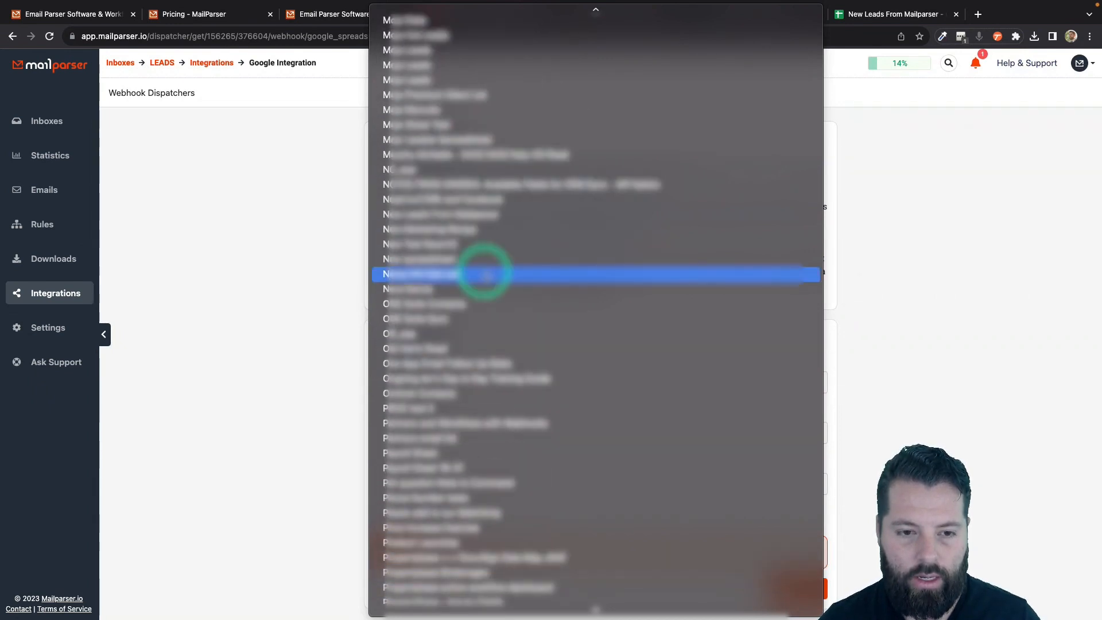
{"action": "left_click", "coordinate": [430, 219]}
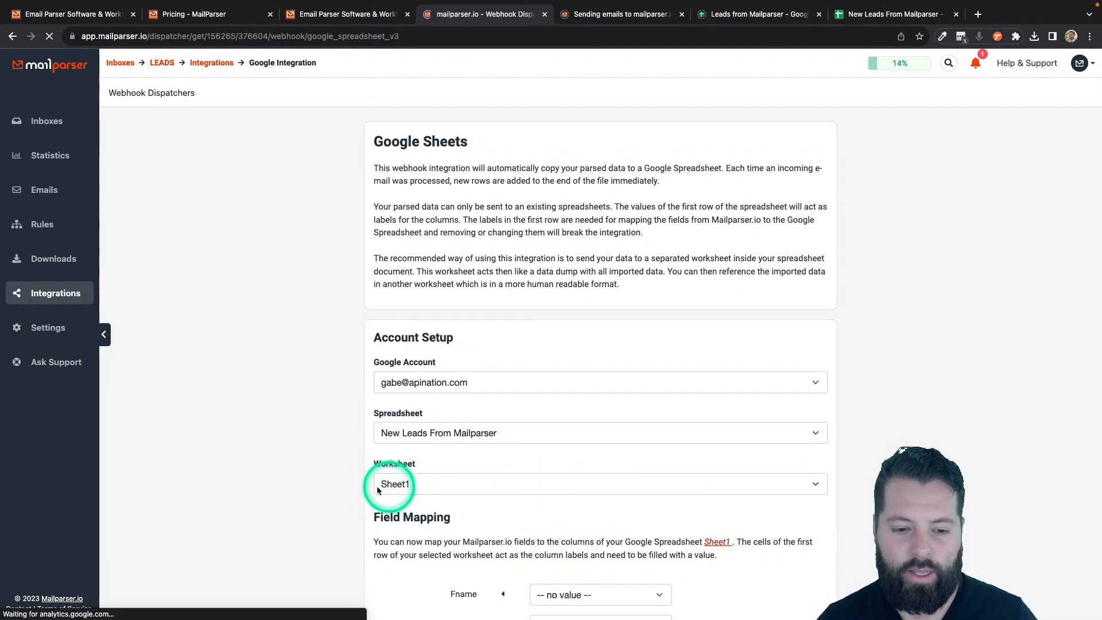
Map the Fname, Email, Phone and Message columns to fname, email, cell_phone and message, leaving Lname without a value.
{"action": "scroll", "coordinate": [377, 490], "scroll_direction": "down", "scroll_amount": 5}
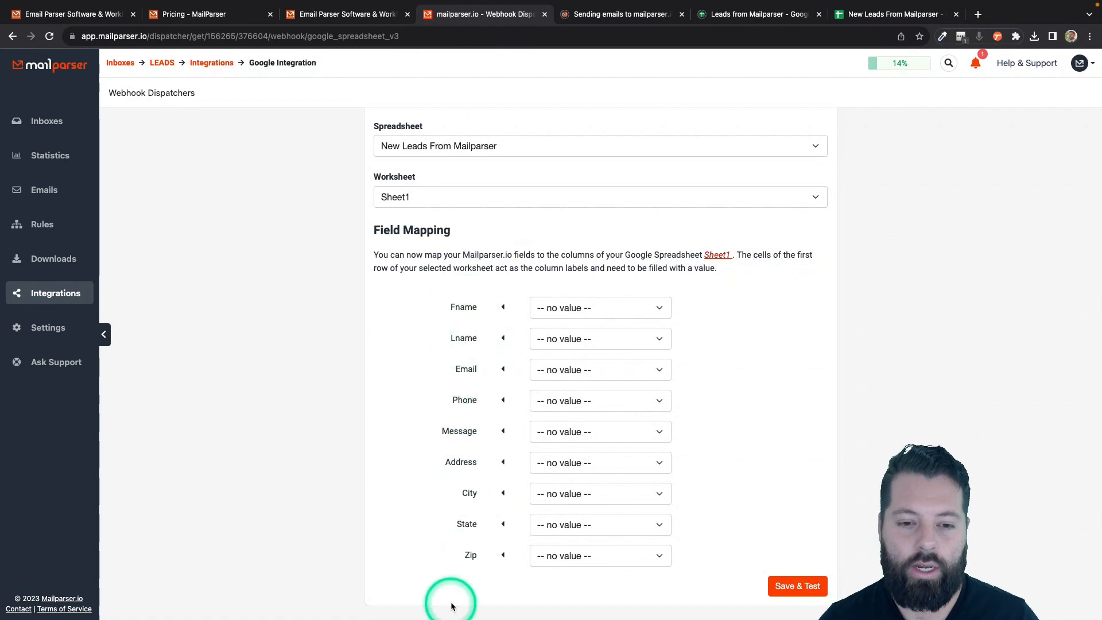
{"action": "left_click", "coordinate": [565, 311]}
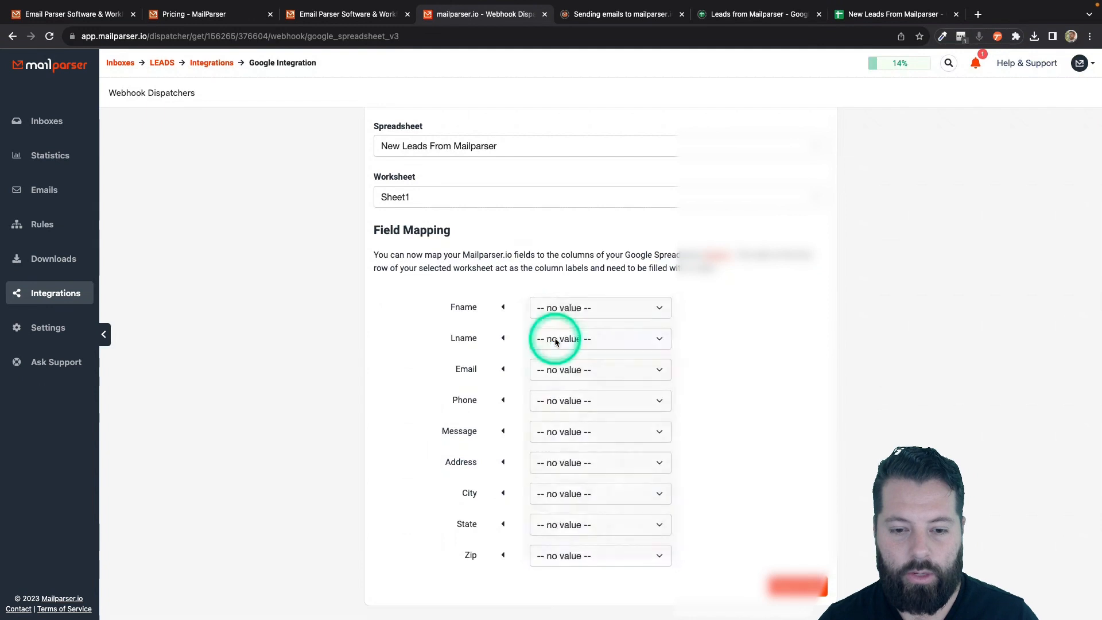
{"action": "left_click", "coordinate": [556, 340]}
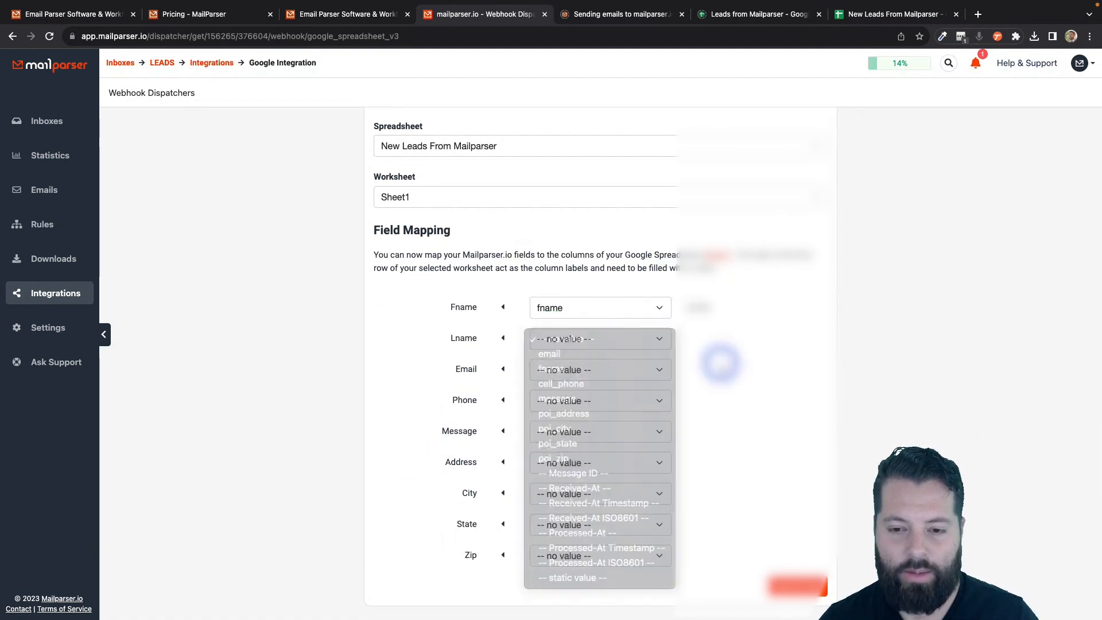
{"action": "left_click", "coordinate": [638, 342]}
{"action": "left_click", "coordinate": [756, 344]}
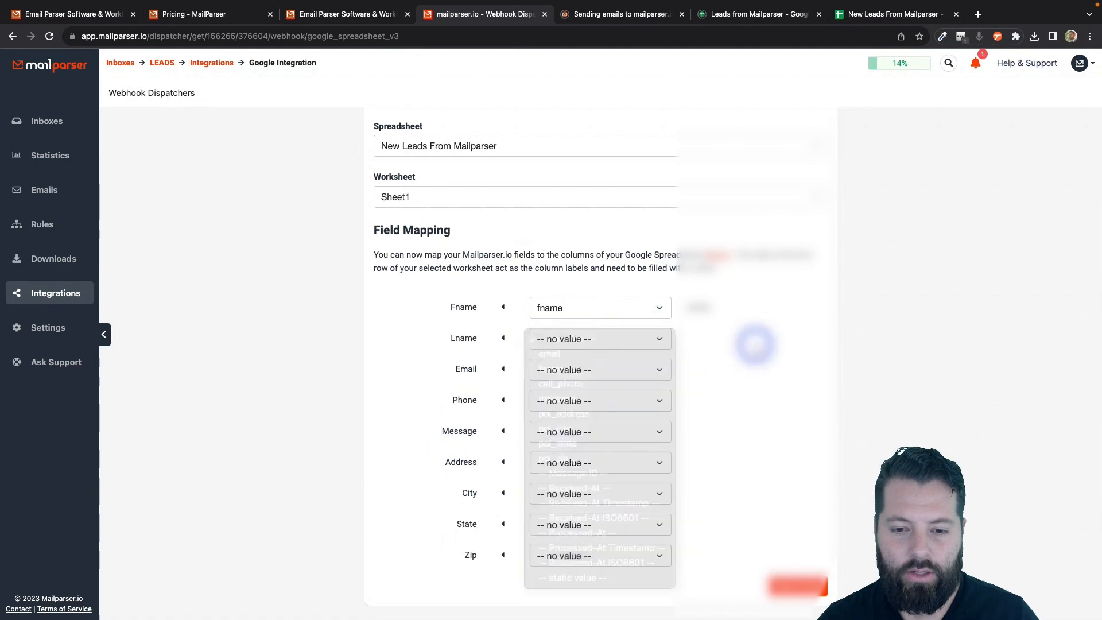
{"action": "left_click", "coordinate": [627, 372]}
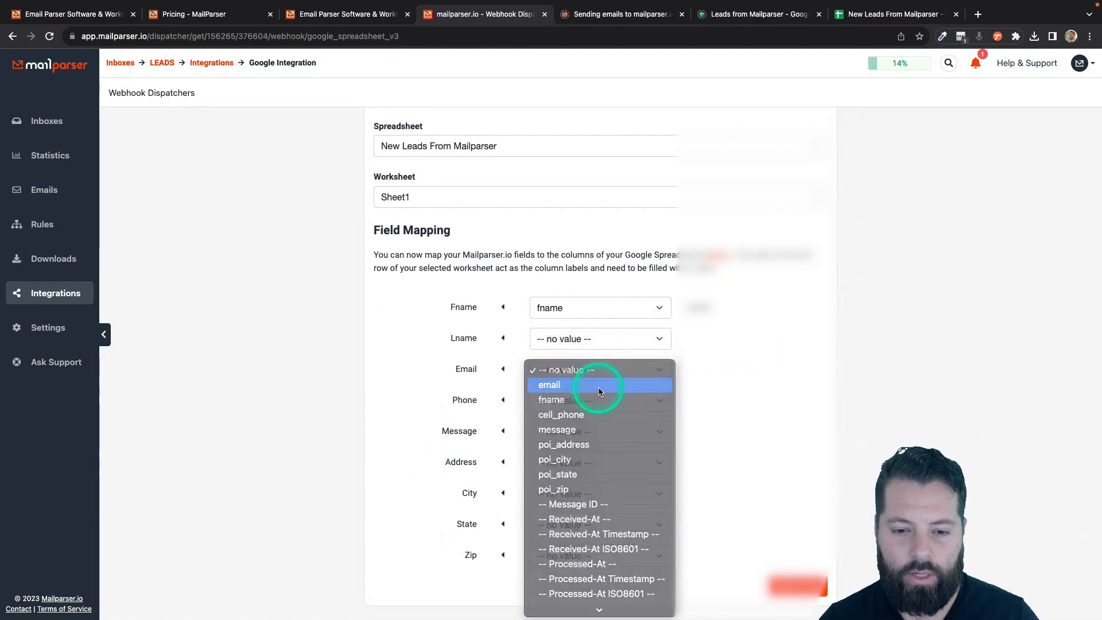
{"action": "left_click", "coordinate": [599, 385]}
{"action": "left_click", "coordinate": [600, 404]}
{"action": "left_click", "coordinate": [586, 445]}
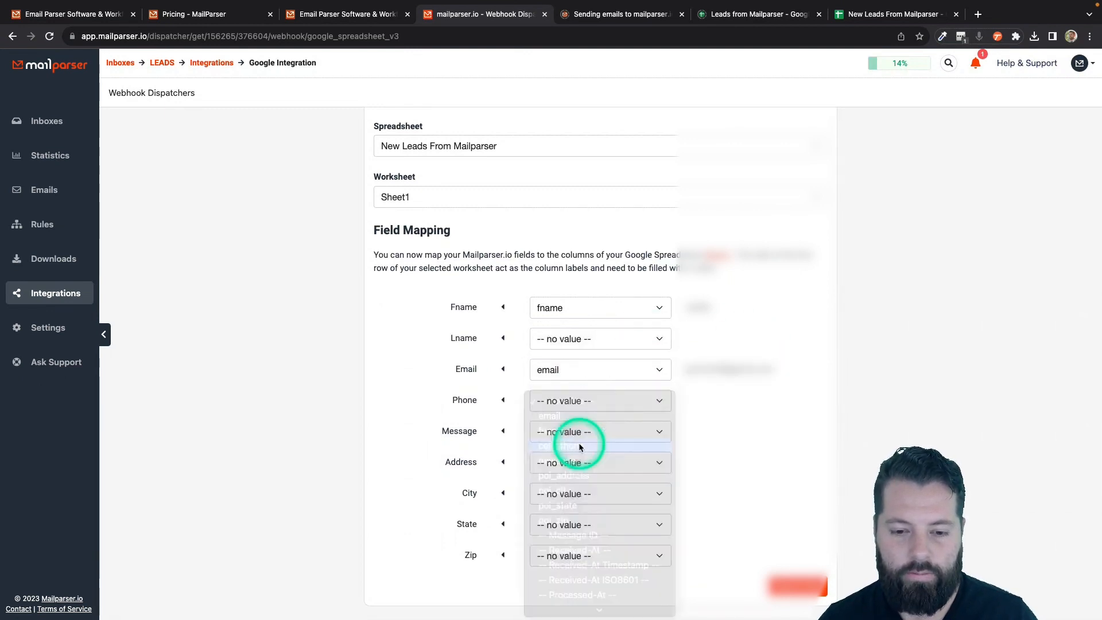
{"action": "left_click", "coordinate": [586, 440]}
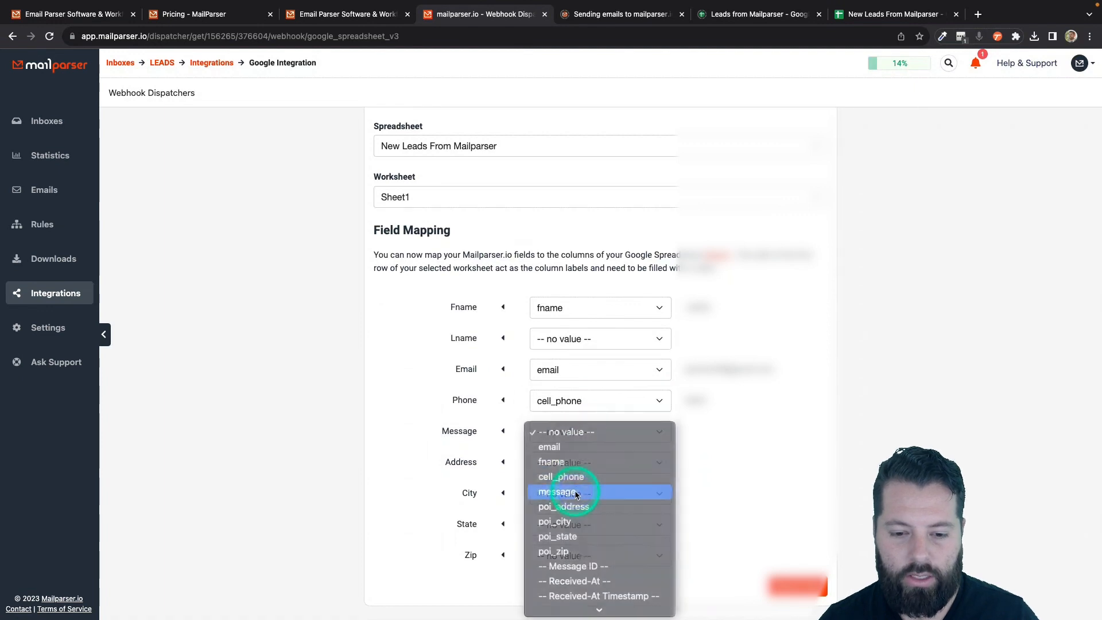
{"action": "left_click", "coordinate": [562, 492]}
Map the Address, City, State and Zip columns to poi_address, poi_city, poi_state and poi_zip.
{"action": "scroll", "coordinate": [637, 534], "scroll_direction": "down", "scroll_amount": 4}
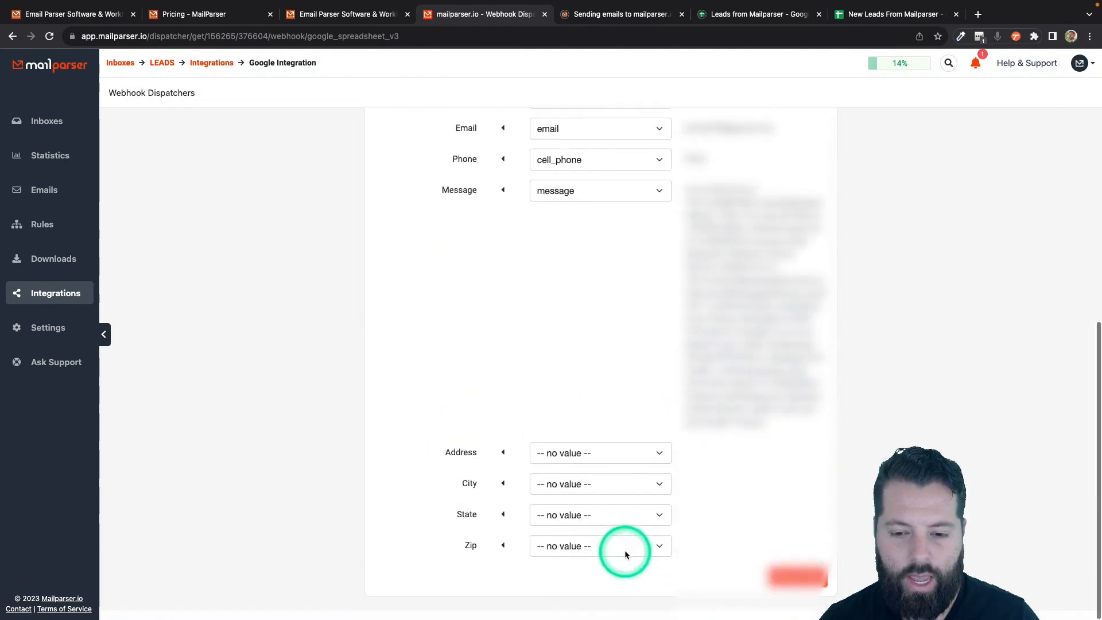
{"action": "left_click", "coordinate": [649, 466]}
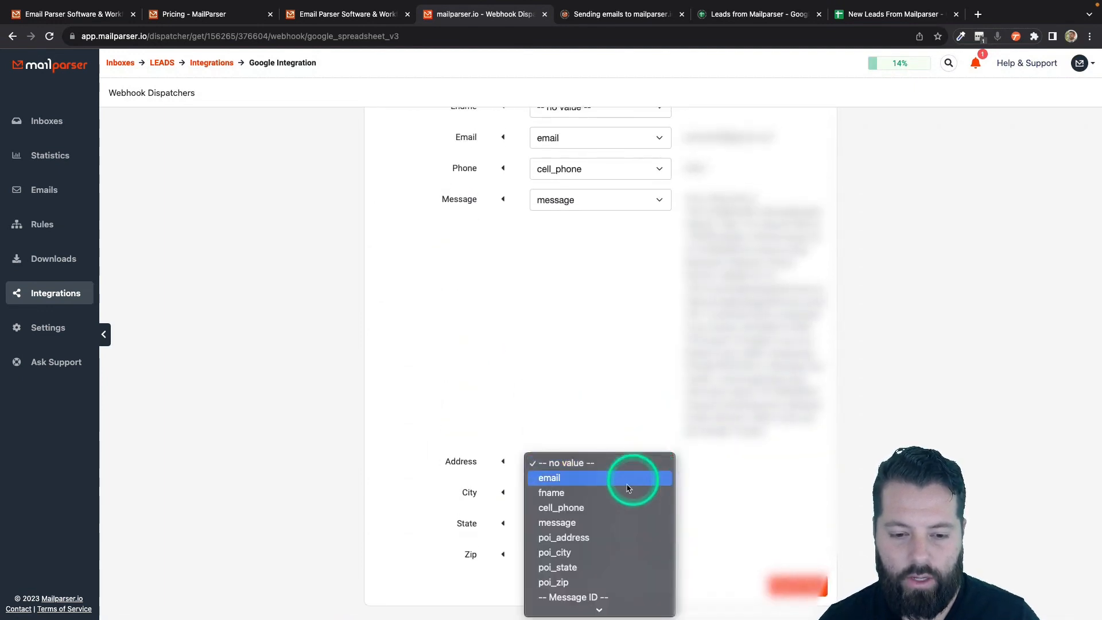
{"action": "left_click", "coordinate": [574, 537]}
{"action": "left_click", "coordinate": [595, 503]}
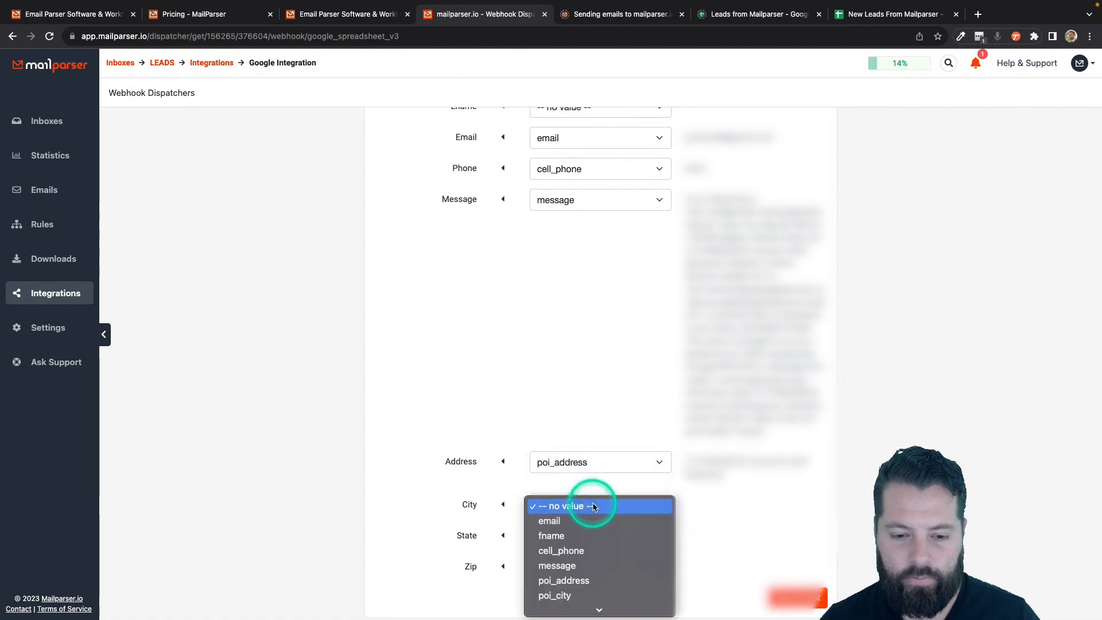
{"action": "left_click", "coordinate": [557, 596]}
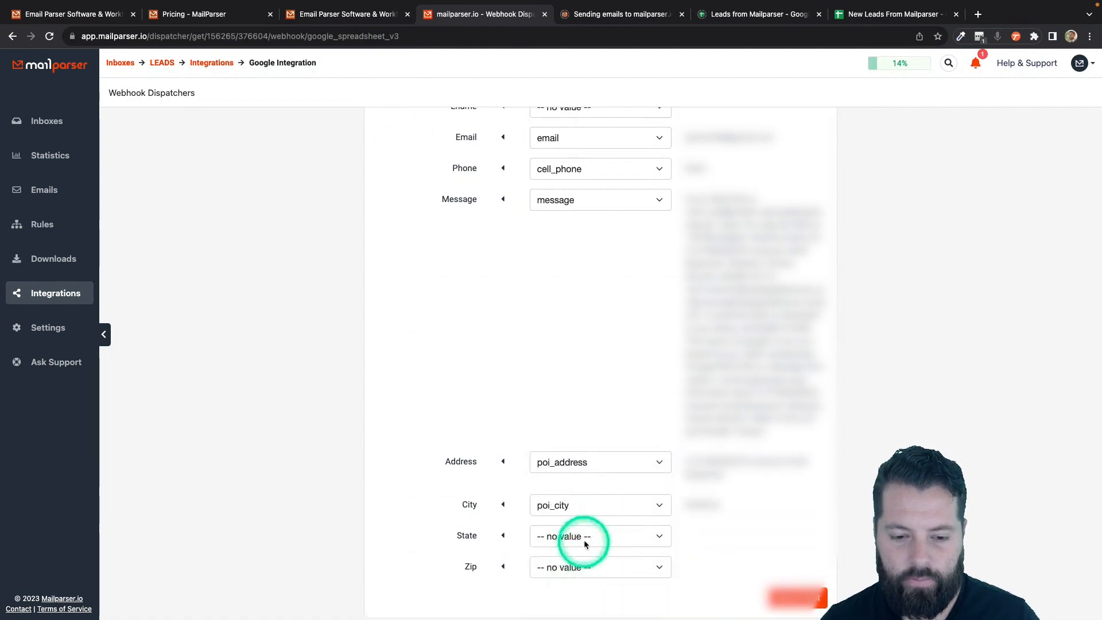
{"action": "left_click", "coordinate": [583, 536]}
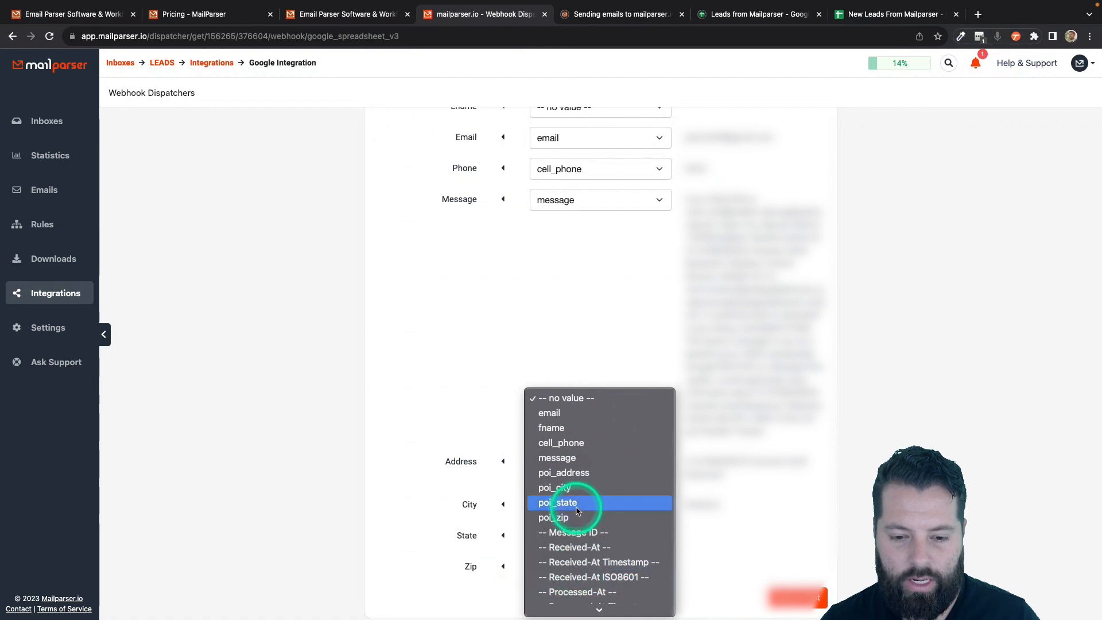
{"action": "left_click", "coordinate": [585, 538]}
{"action": "left_click", "coordinate": [586, 568]}
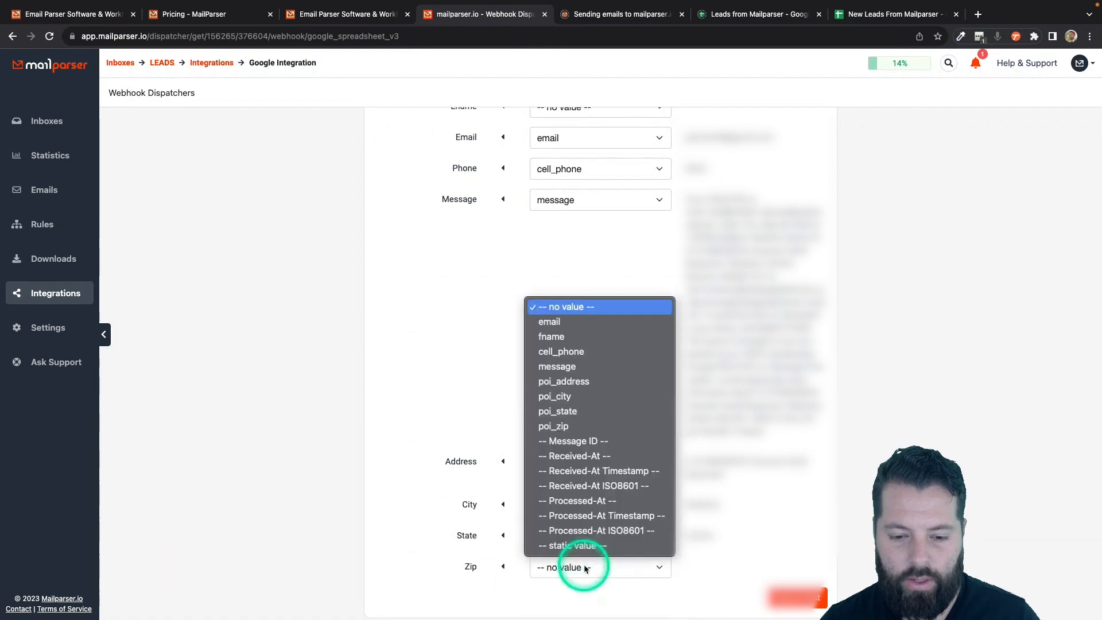
{"action": "left_click", "coordinate": [588, 432]}
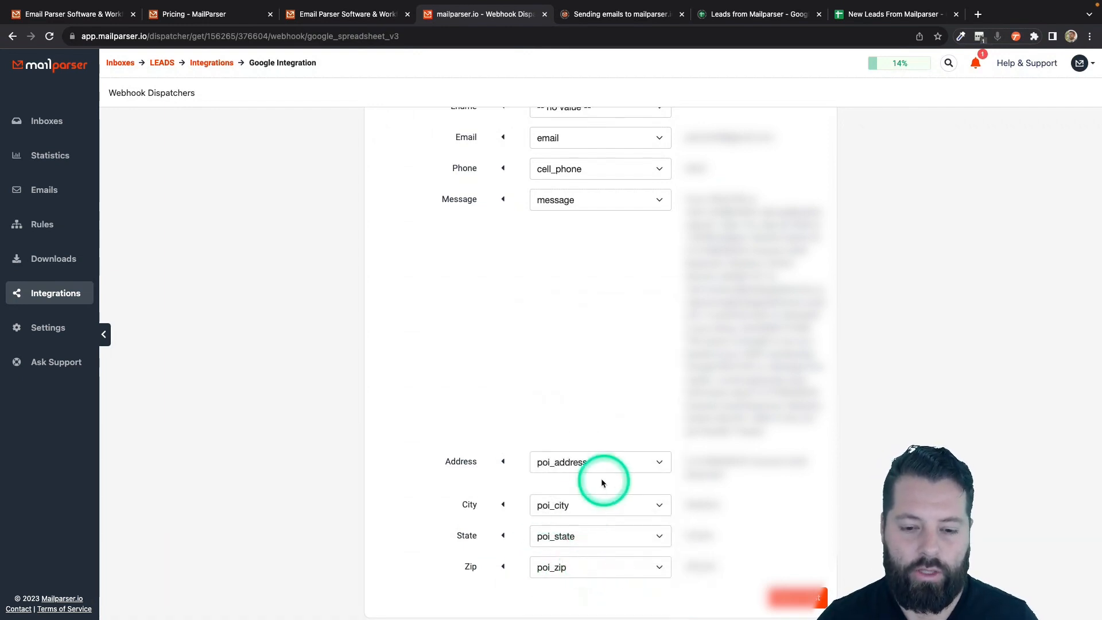
Check the column headings in the New Leads From Mailparser spreadsheet against the field mapping, and return to the Mailparser integration.
{"action": "scroll", "coordinate": [586, 329], "scroll_direction": "up", "scroll_amount": 1}
{"action": "scroll", "coordinate": [586, 328], "scroll_direction": "up", "scroll_amount": 3}
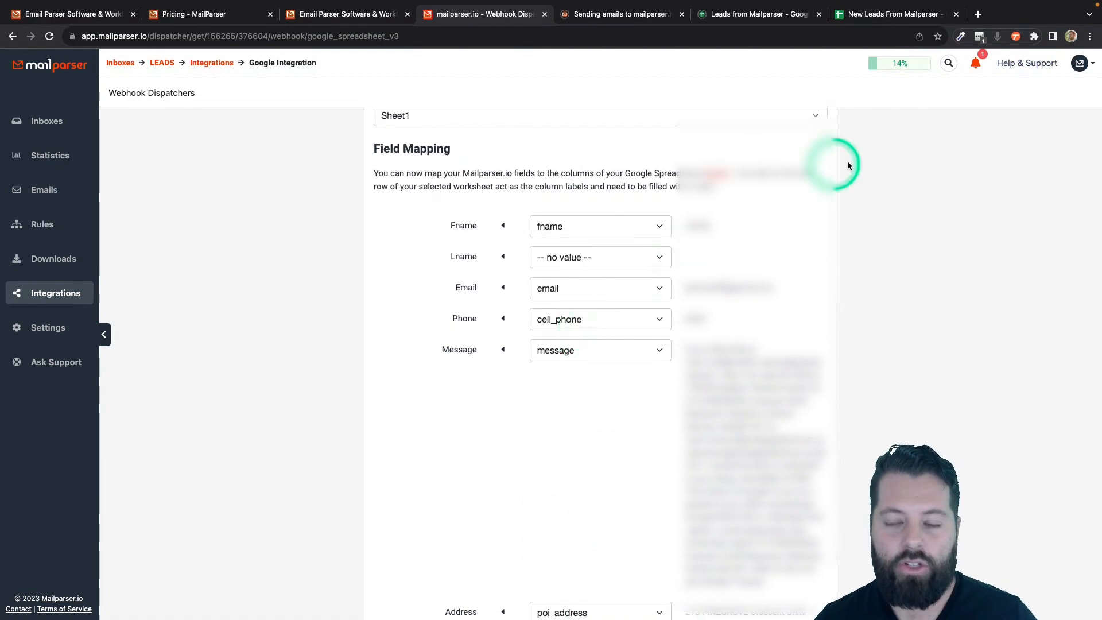
{"action": "left_click", "coordinate": [888, 17]}
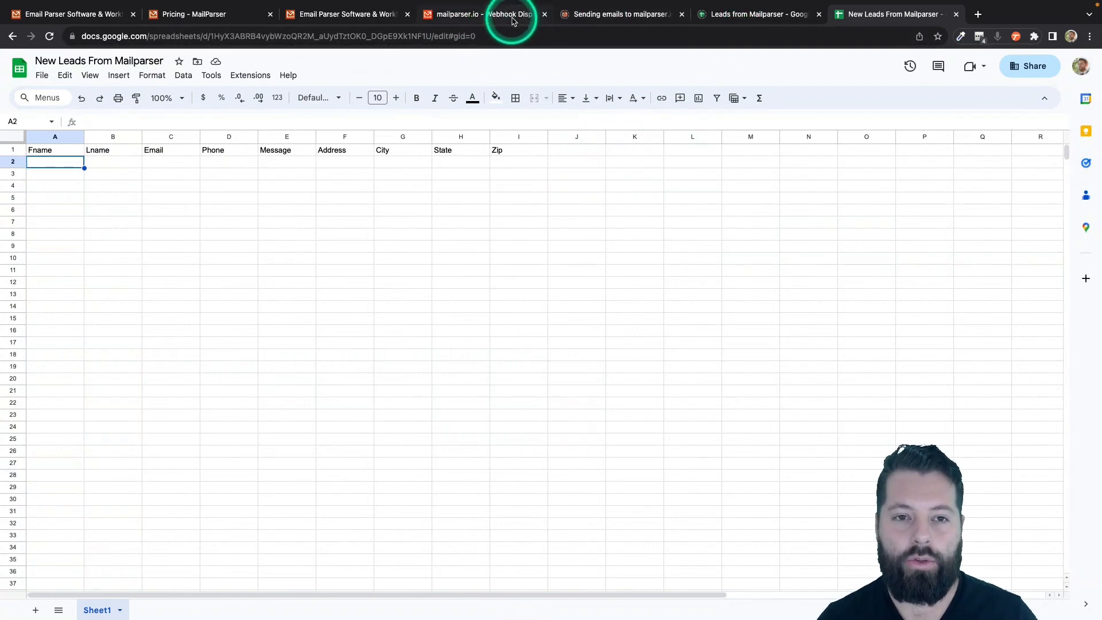
{"action": "left_click", "coordinate": [603, 16]}
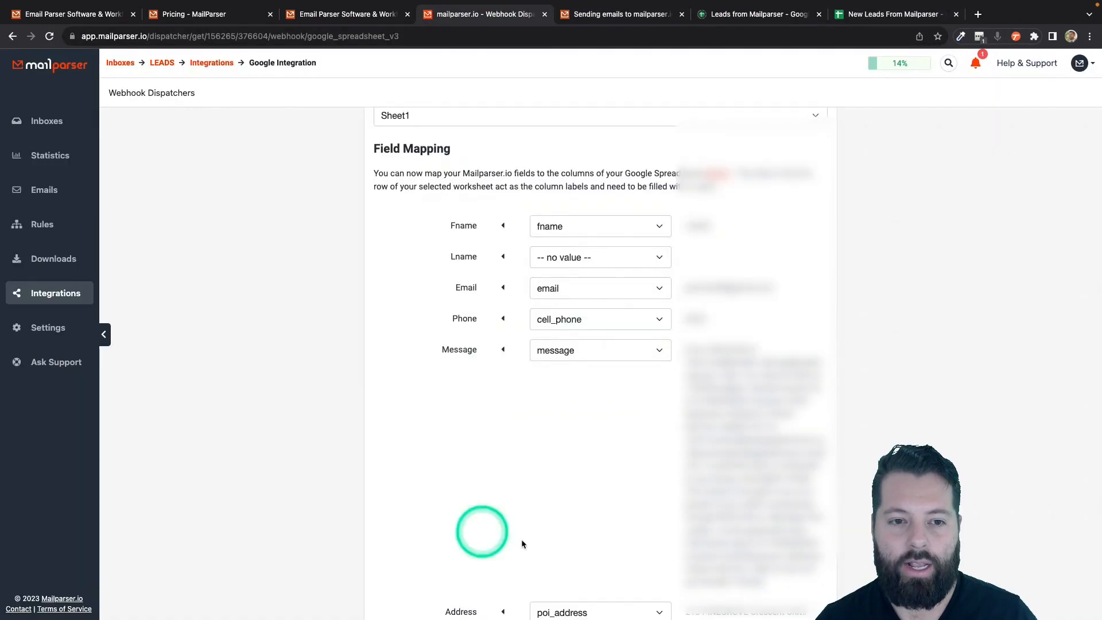
Save the Google Sheets integration and send test data to the New Leads From Mailparser spreadsheet.
{"action": "scroll", "coordinate": [563, 582], "scroll_direction": "down", "scroll_amount": 3}
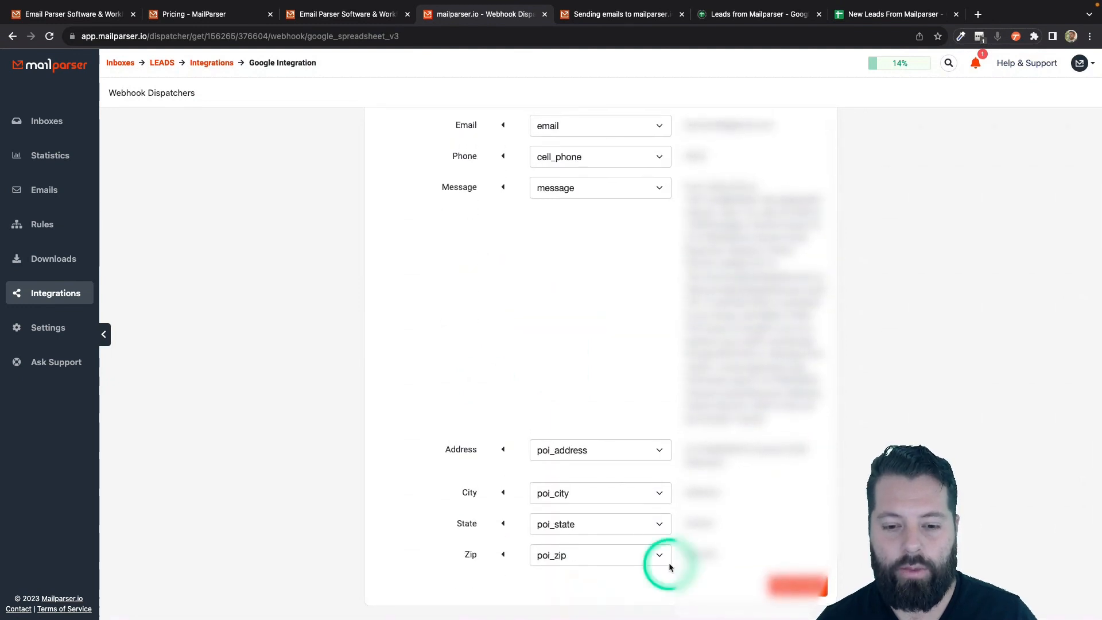
{"action": "left_click", "coordinate": [795, 586]}
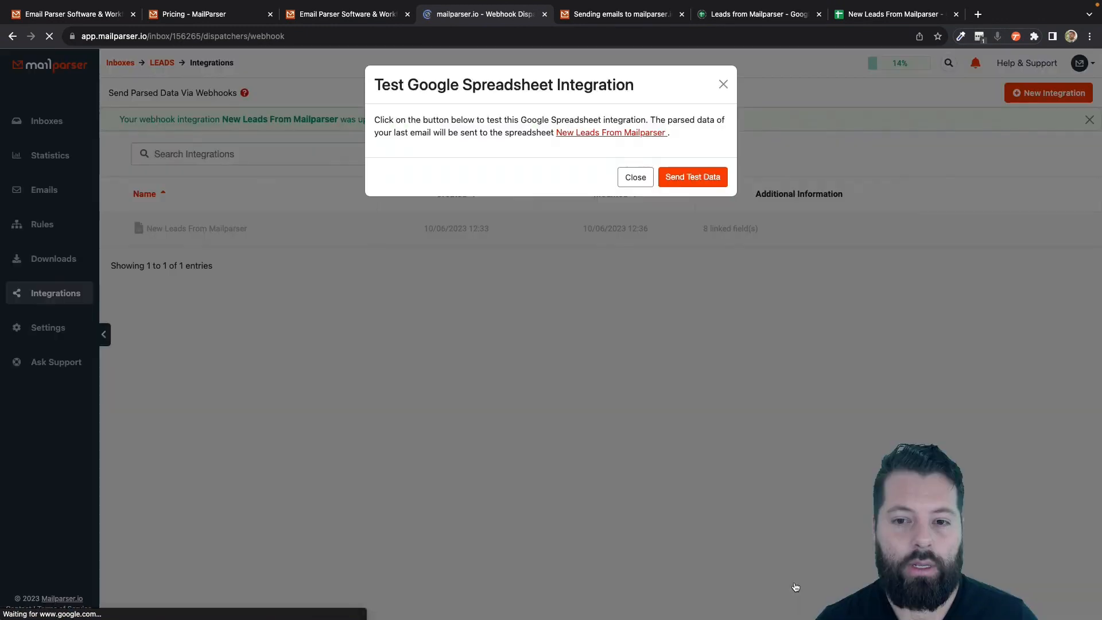
{"action": "left_click", "coordinate": [694, 177]}
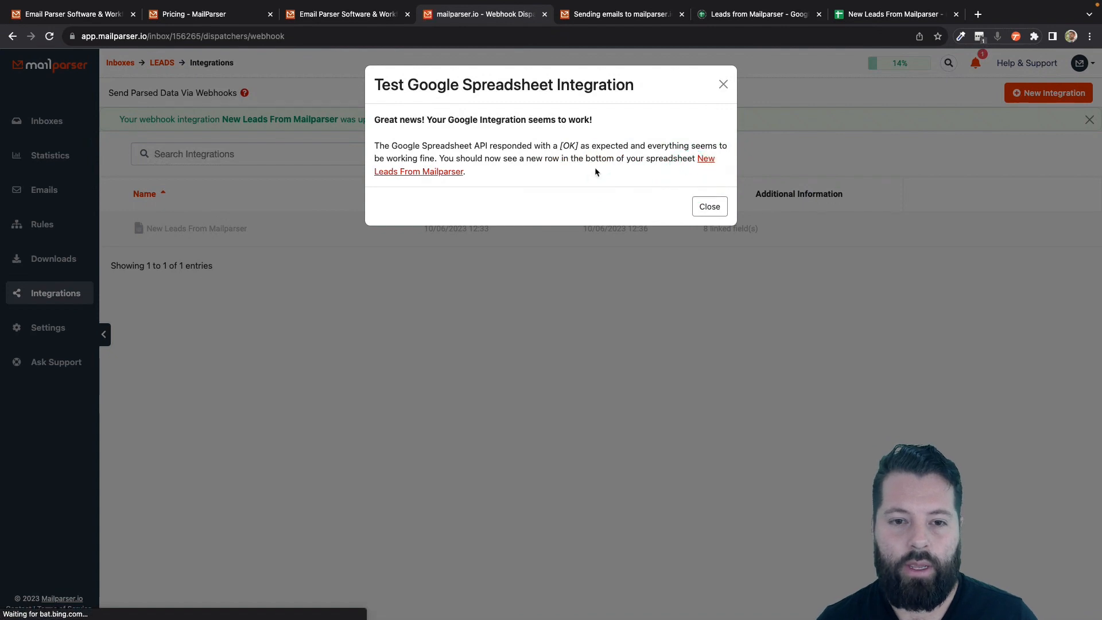
{"action": "left_click", "coordinate": [717, 208]}
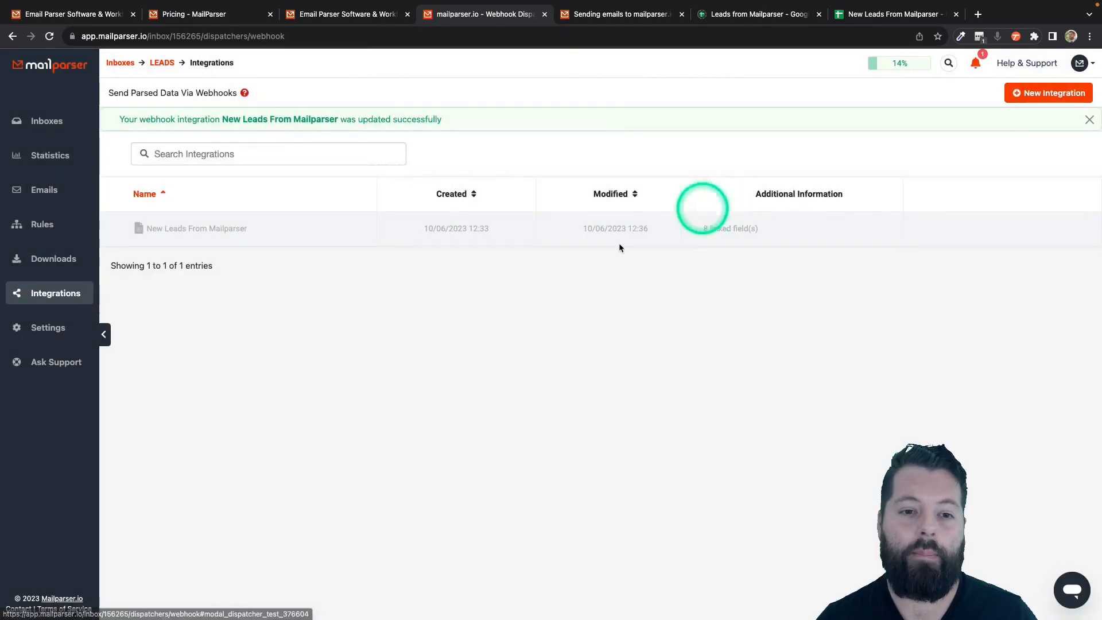
{"action": "left_click", "coordinate": [461, 325]}
{"action": "left_click", "coordinate": [303, 194]}
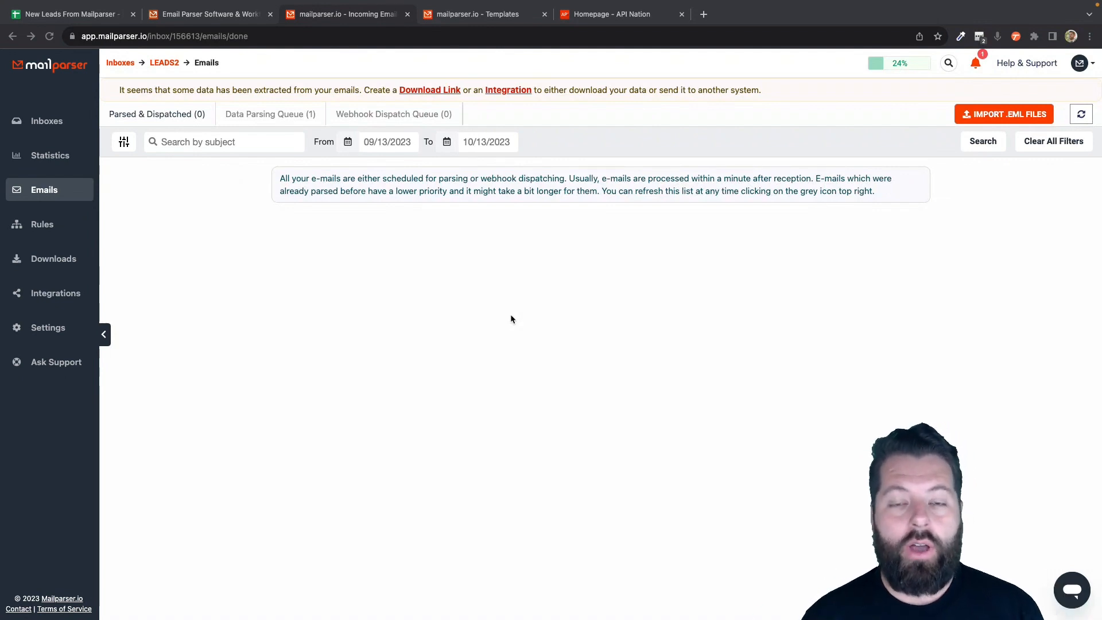
Switch to the API Nation website, start syncing from its homepage and choose Chime from the list of all applications.
{"action": "left_click", "coordinate": [623, 19]}
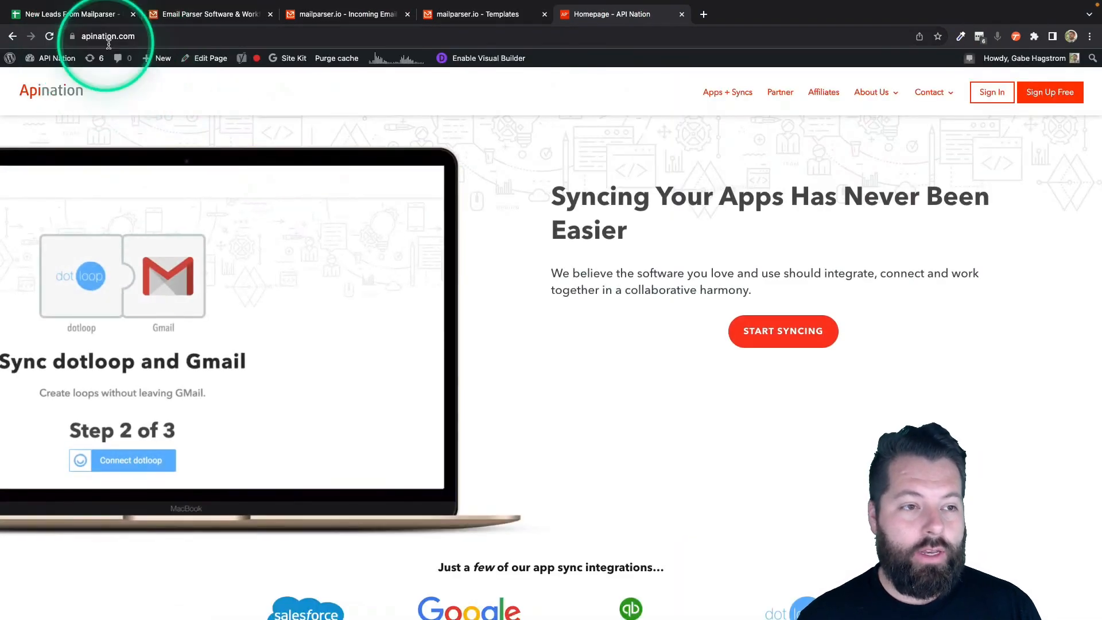
{"action": "left_click", "coordinate": [772, 333]}
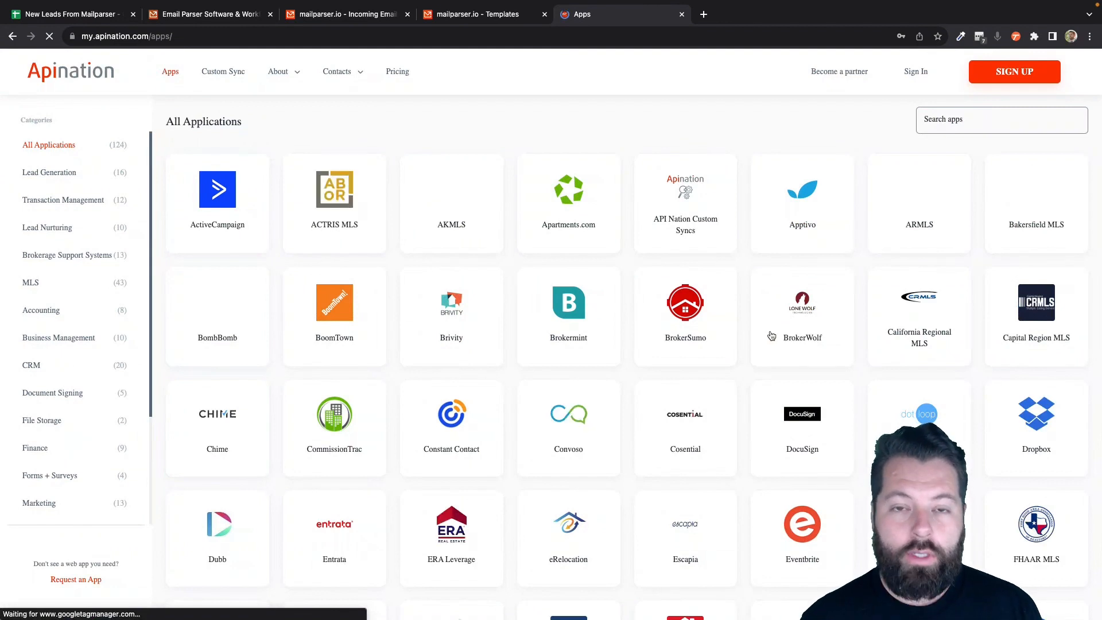
{"action": "scroll", "coordinate": [711, 405], "scroll_direction": "down", "scroll_amount": 1}
{"action": "scroll", "coordinate": [711, 406], "scroll_direction": "down", "scroll_amount": 1}
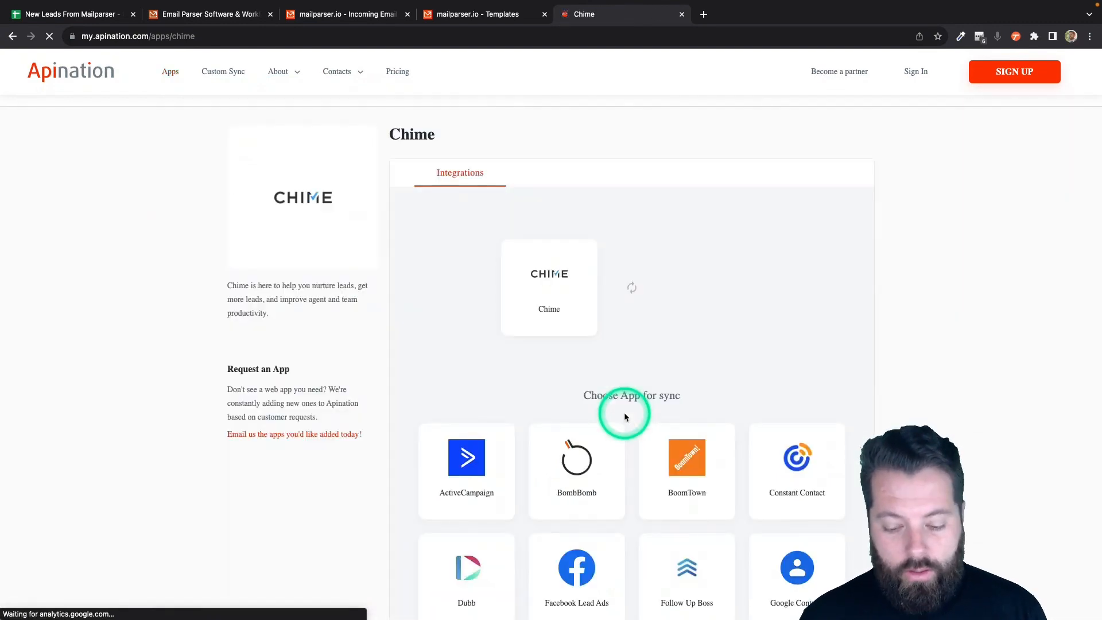
Choose Google Sheets as the app to sync with Chime and review the available sync options.
{"action": "scroll", "coordinate": [625, 413], "scroll_direction": "down", "scroll_amount": 4}
{"action": "left_click", "coordinate": [475, 453]}
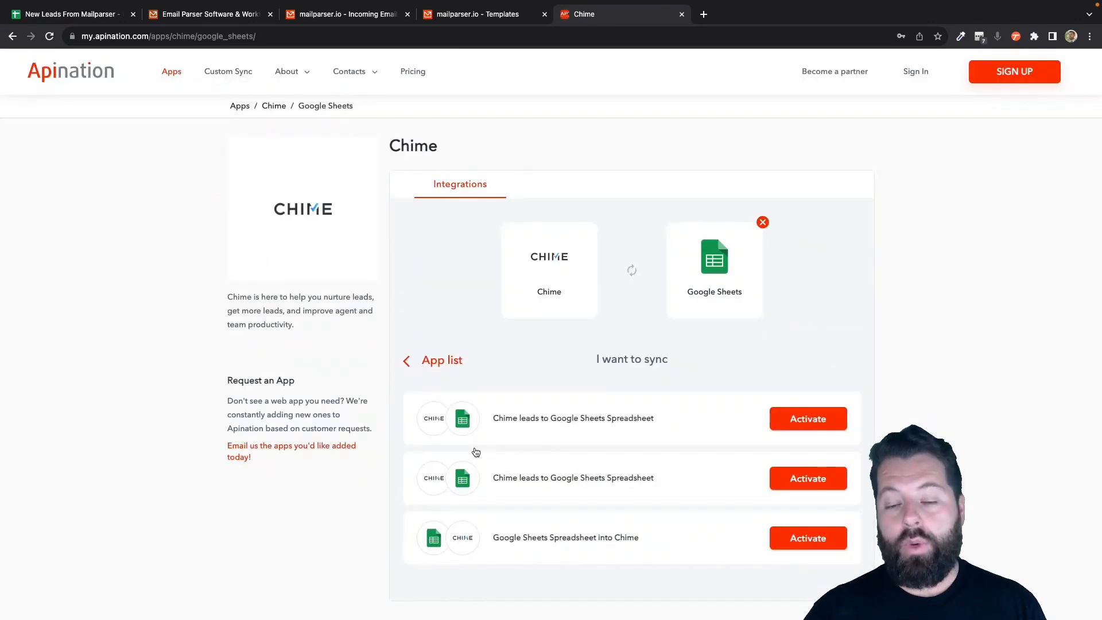
{"action": "left_click", "coordinate": [547, 519]}
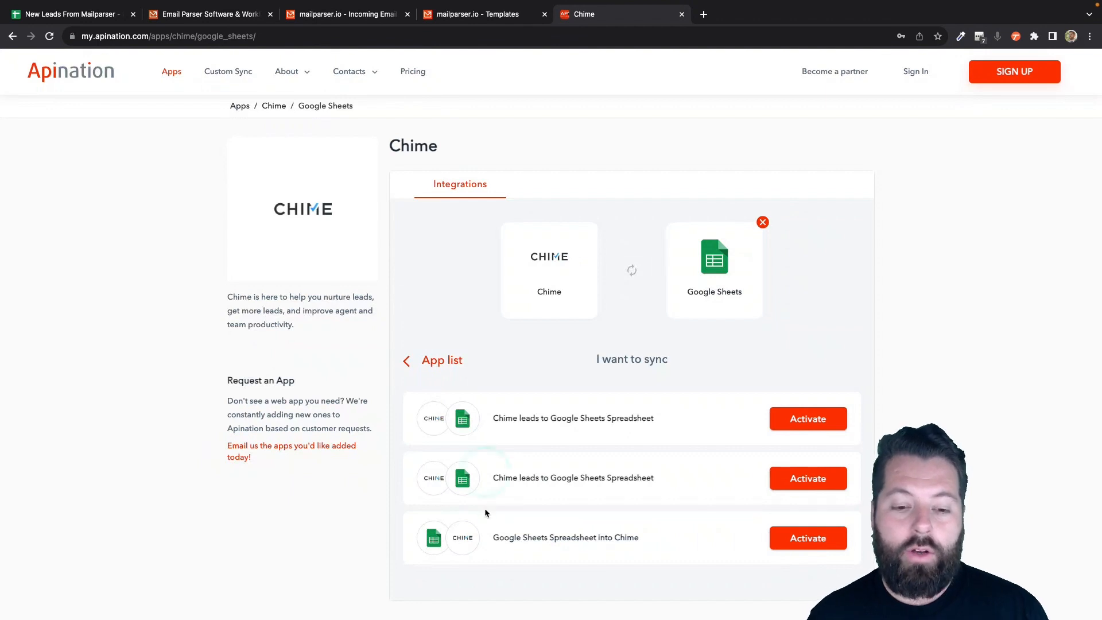
Activate the Google Sheets Spreadsheet into Chime sync and sign in to API Nation with Google.
{"action": "left_click_drag", "start_coordinate": [487, 556], "coordinate": [446, 548]}
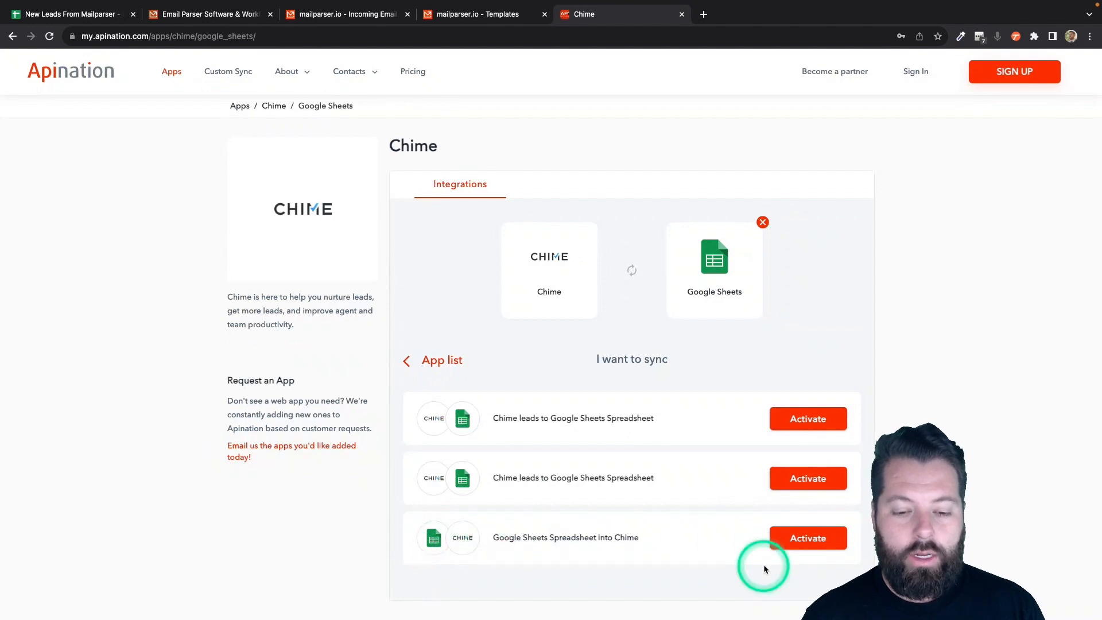
{"action": "left_click", "coordinate": [810, 541]}
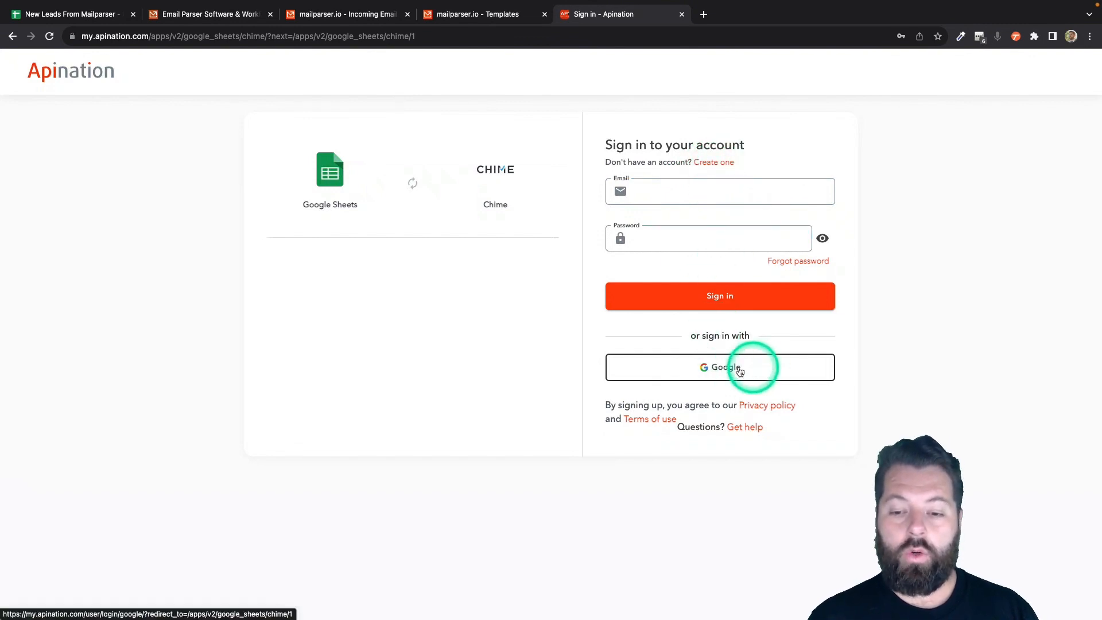
{"action": "left_click", "coordinate": [725, 370]}
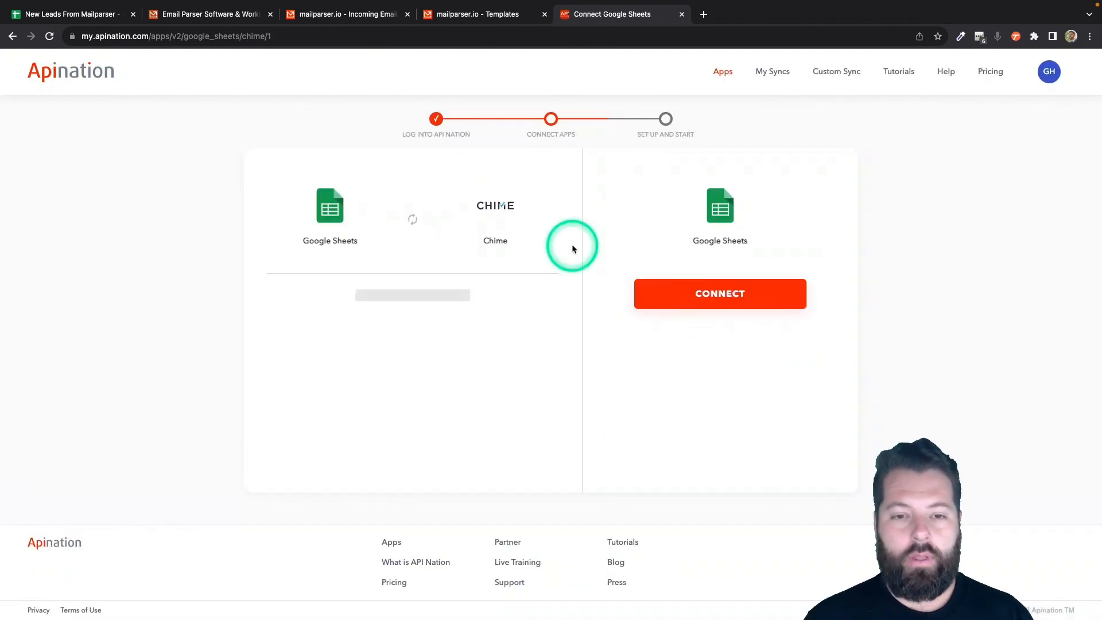
Connect the Google Sheets account and the Chime account to the sync, authorizing the requested access.
{"action": "left_click", "coordinate": [734, 296]}
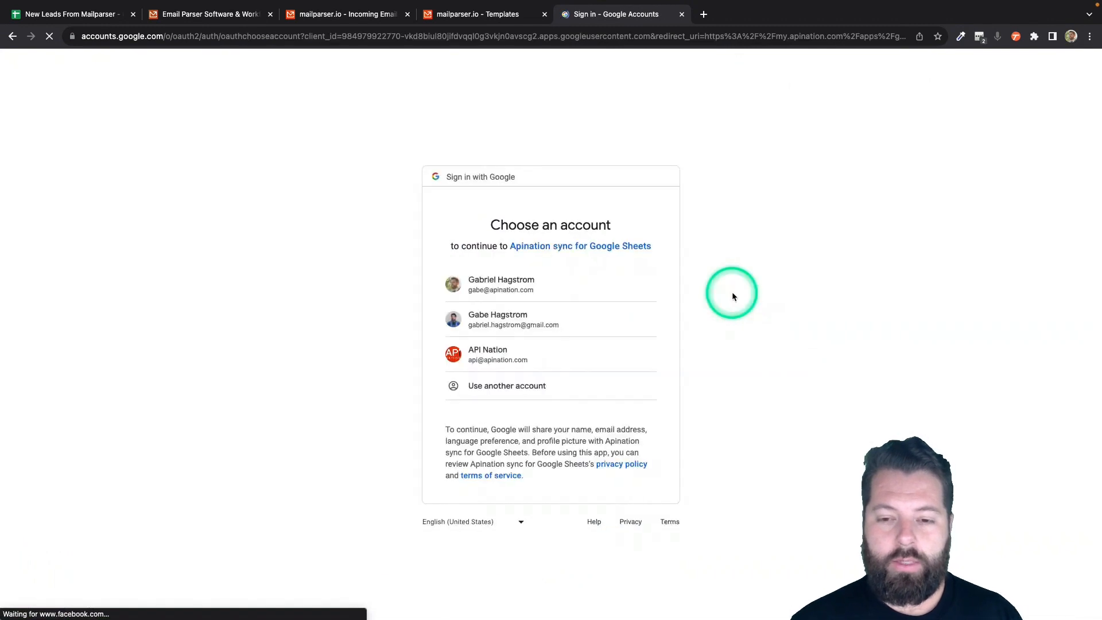
{"action": "left_click", "coordinate": [502, 291]}
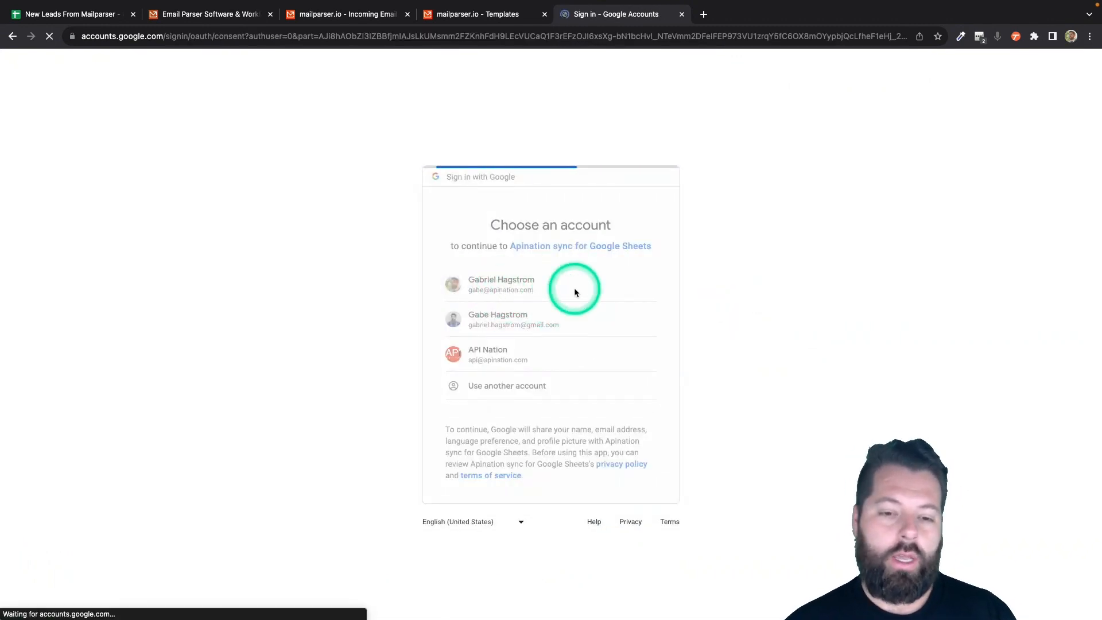
{"action": "left_click", "coordinate": [579, 497]}
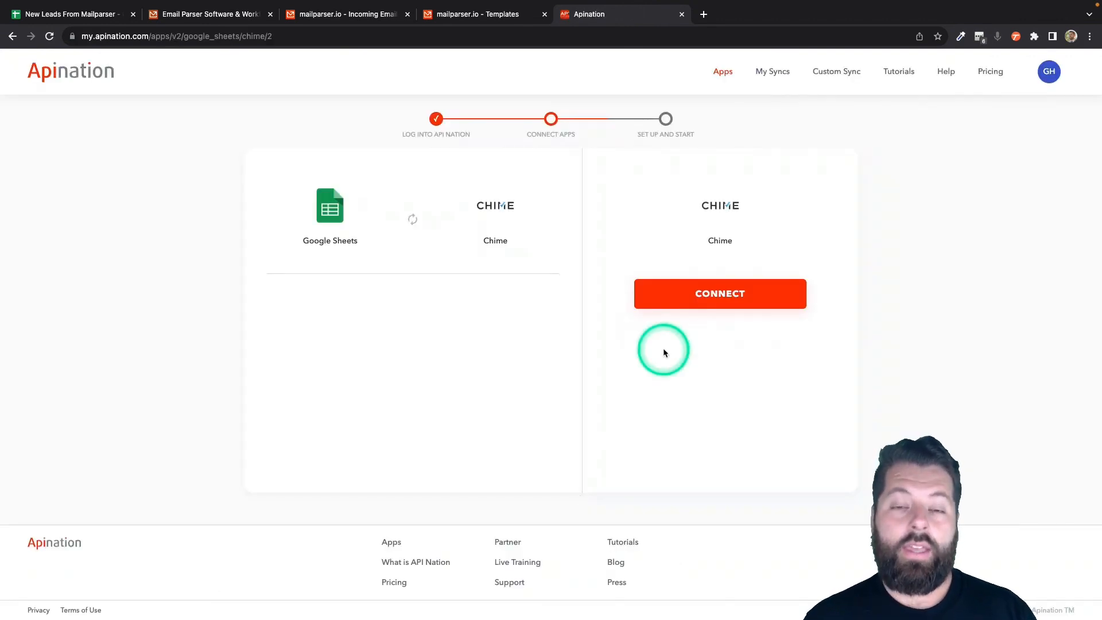
{"action": "left_click", "coordinate": [709, 295]}
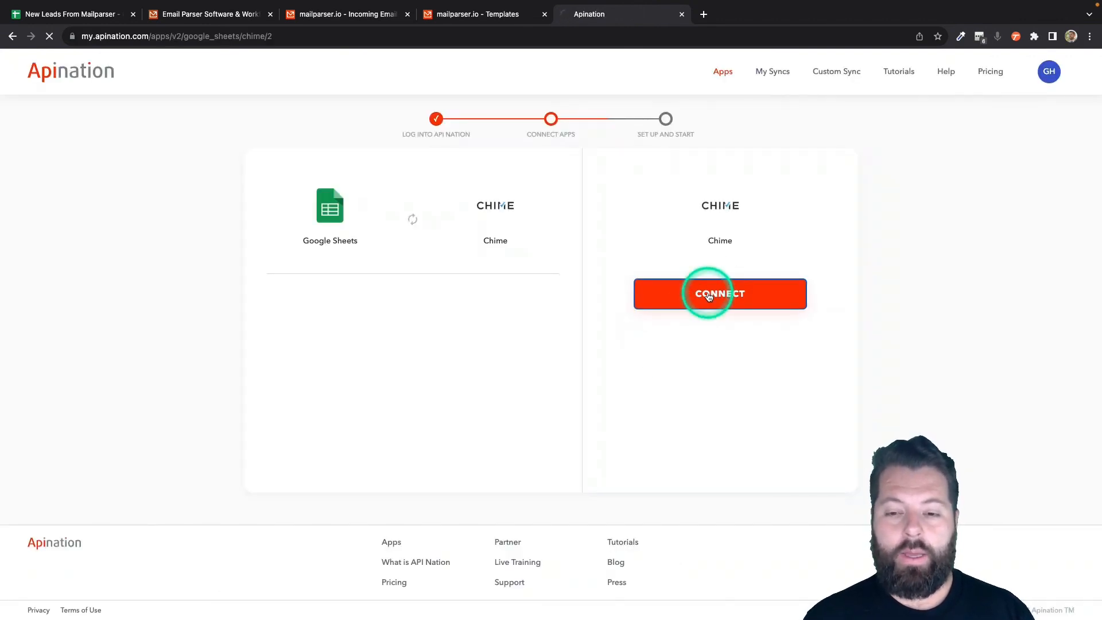
{"action": "left_click", "coordinate": [558, 441]}
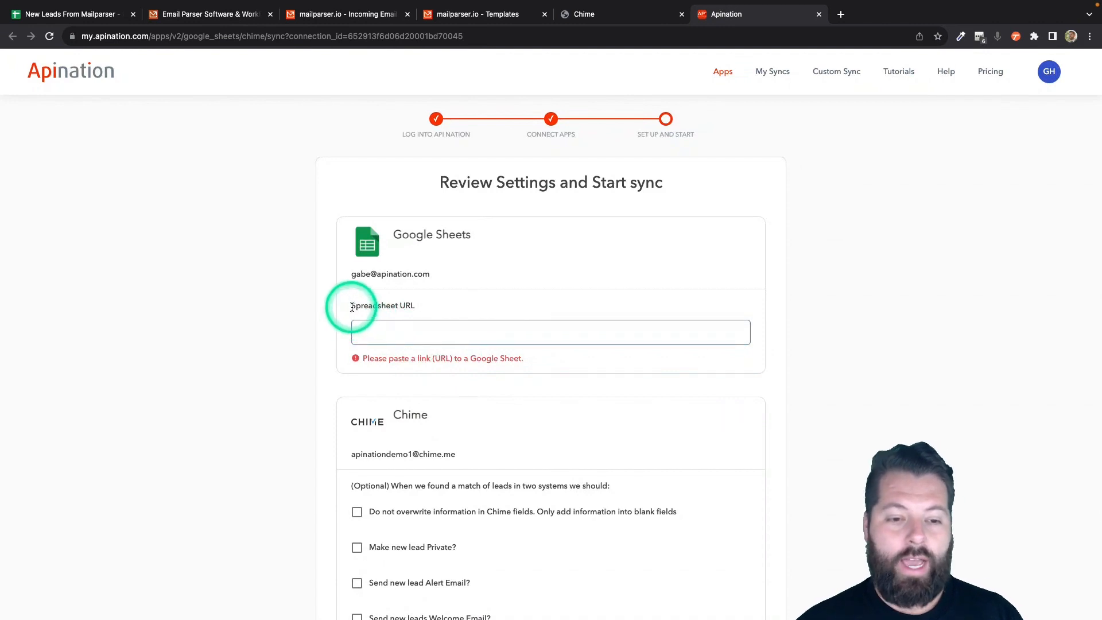
Copy the URL of the New Leads From Mailparser spreadsheet and enter it as the sync's Spreadsheet URL.
{"action": "left_click_drag", "start_coordinate": [351, 305], "coordinate": [448, 304]}
{"action": "left_click", "coordinate": [372, 303]}
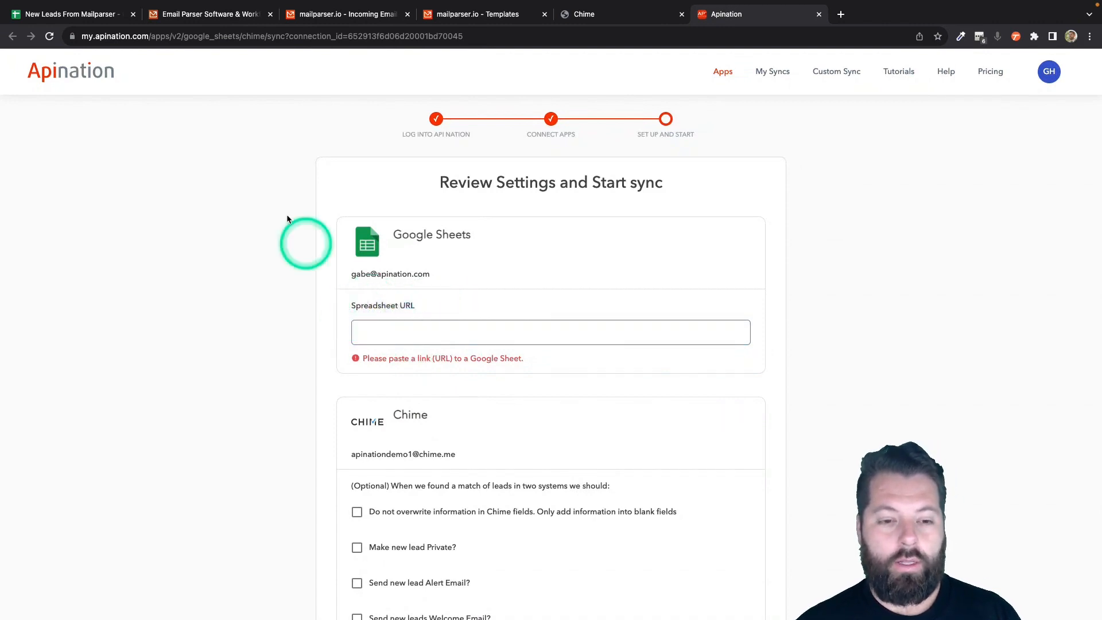
{"action": "left_click", "coordinate": [78, 15]}
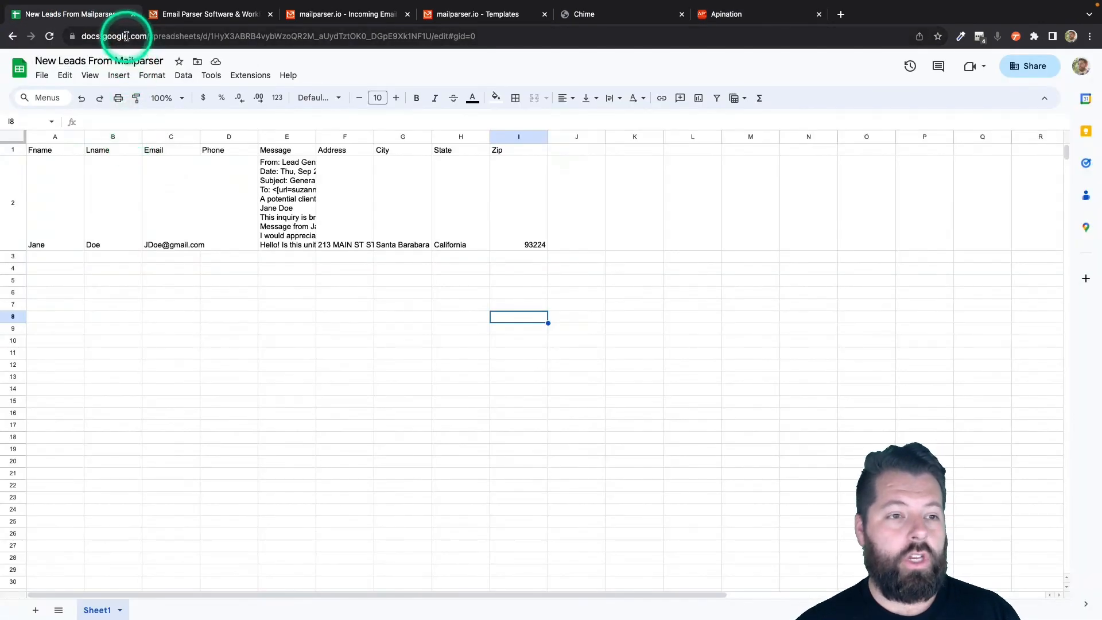
{"action": "left_click", "coordinate": [127, 36]}
{"action": "key", "text": "ctrl+c"}
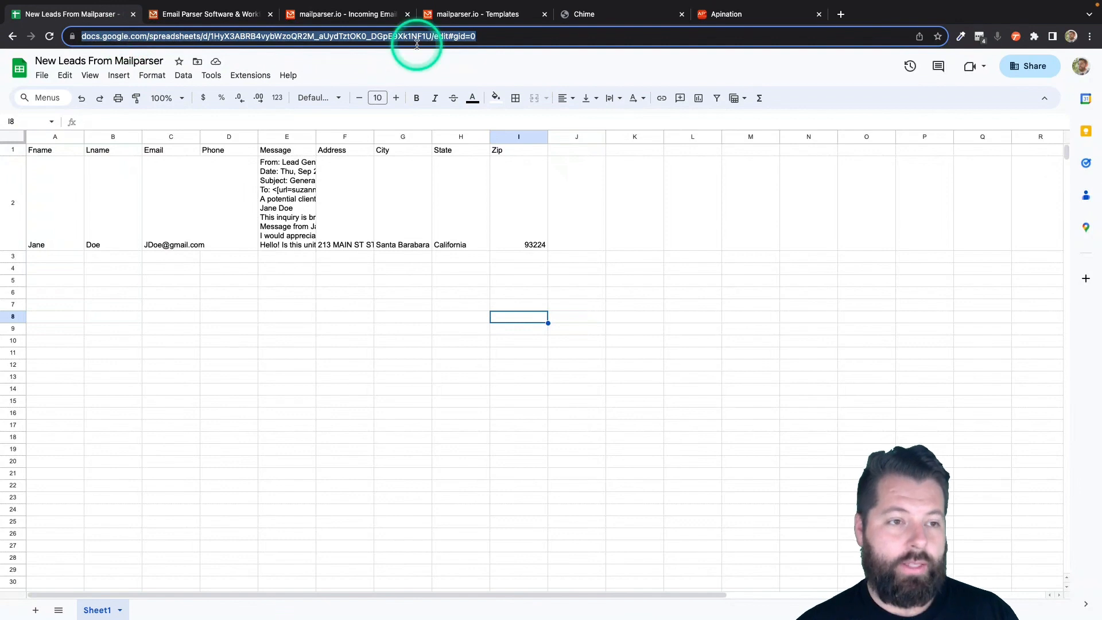
{"action": "left_click", "coordinate": [712, 14]}
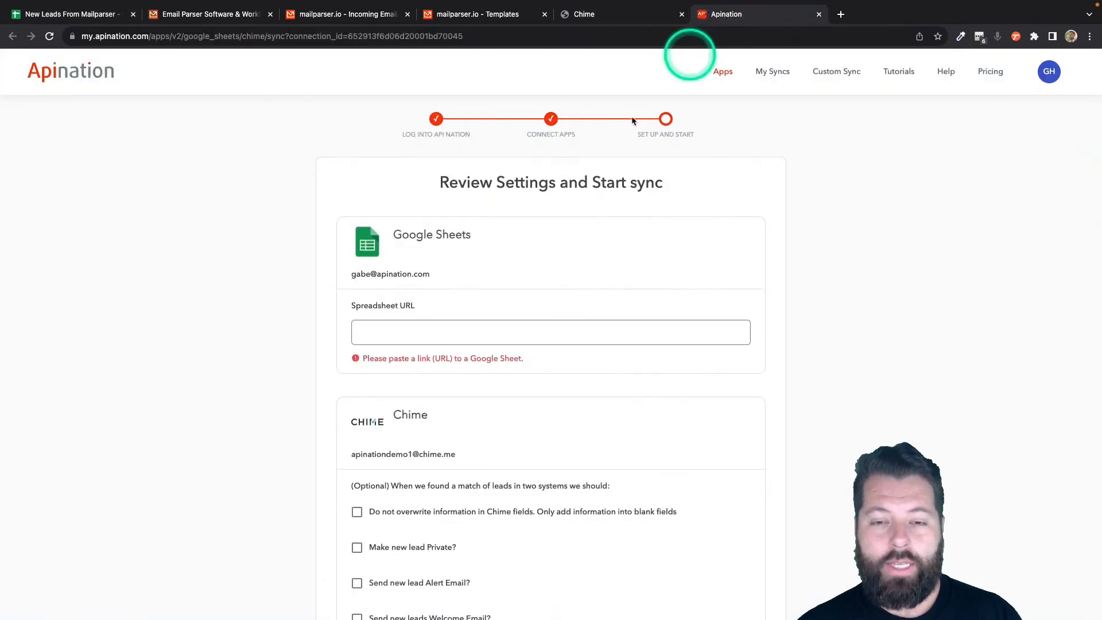
{"action": "left_click", "coordinate": [446, 328]}
{"action": "key", "text": "ctrl+v"}
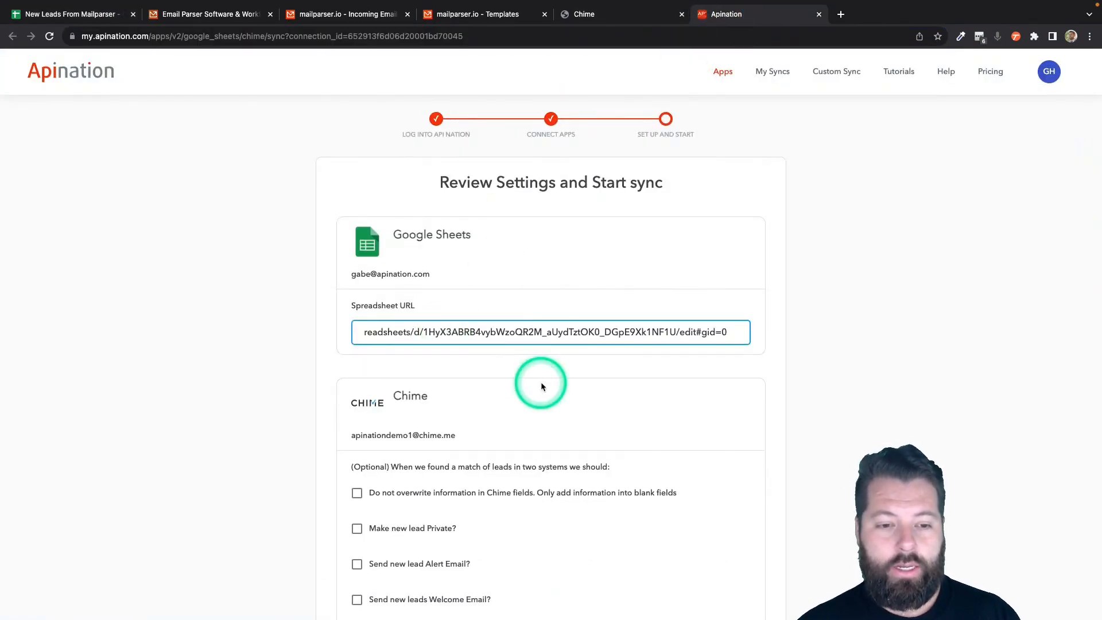
Set matched leads to not overwrite information in Chime fields and only add information into blank fields.
{"action": "scroll", "coordinate": [541, 381], "scroll_direction": "down", "scroll_amount": 1}
{"action": "scroll", "coordinate": [542, 386], "scroll_direction": "down", "scroll_amount": 2}
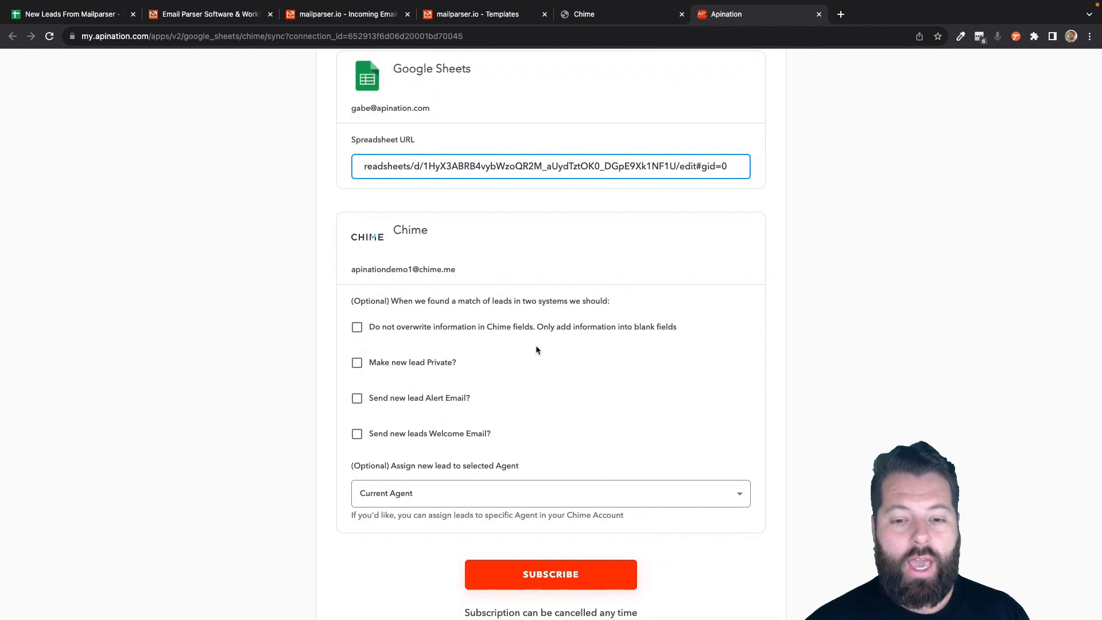
{"action": "left_click", "coordinate": [358, 327]}
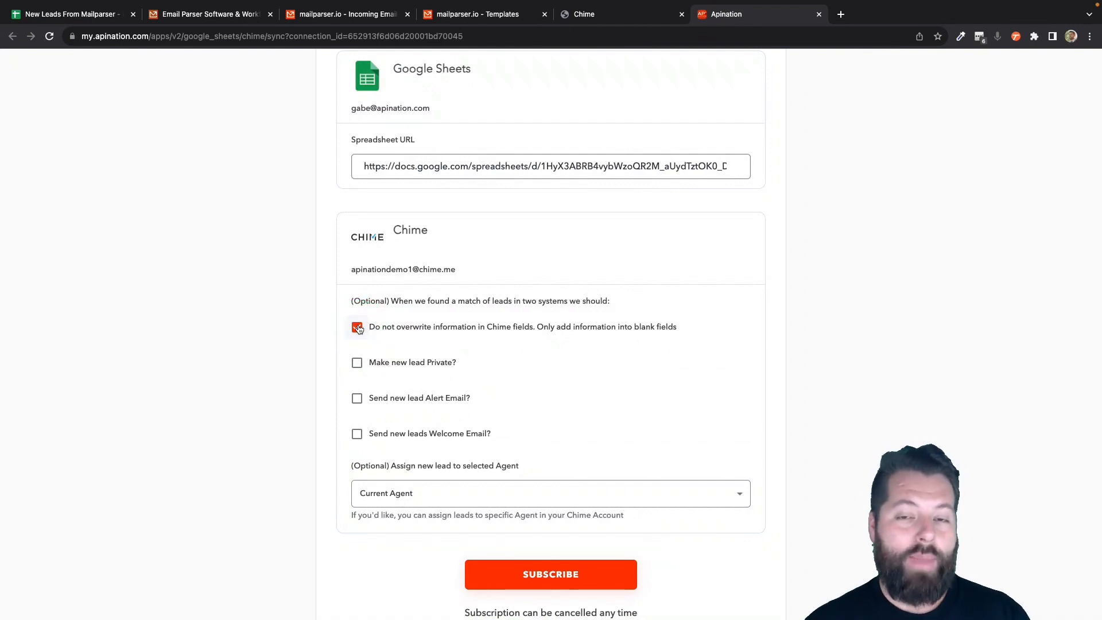
Try the private lead, new lead alert email and welcome email options, clear them again, and check the agent assignment choices.
{"action": "scroll", "coordinate": [374, 345], "scroll_direction": "down", "scroll_amount": 2}
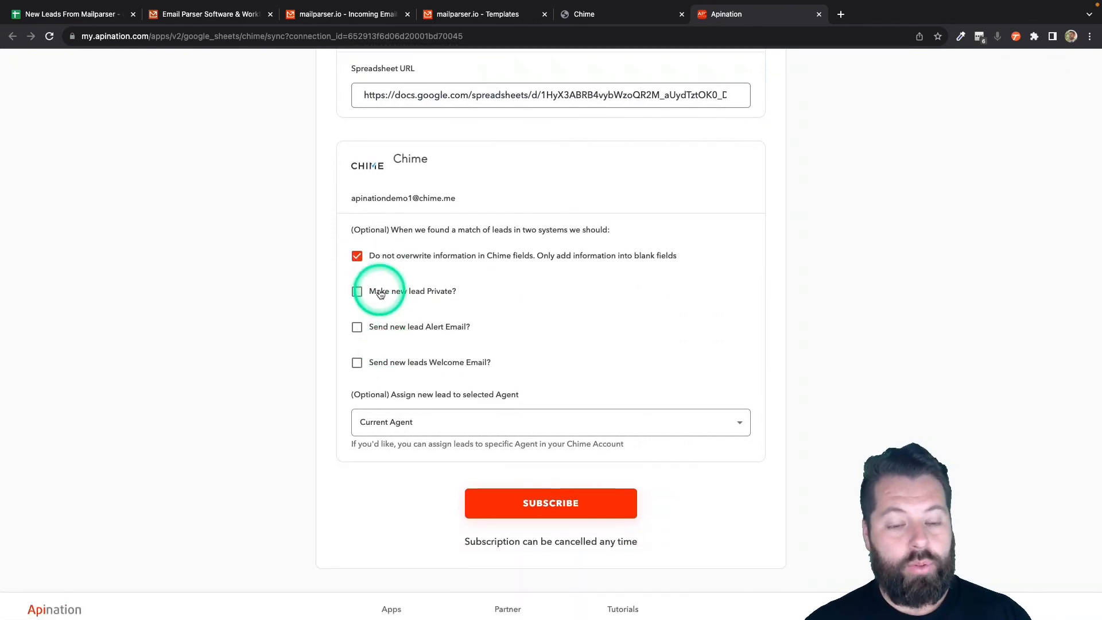
{"action": "left_click", "coordinate": [359, 293]}
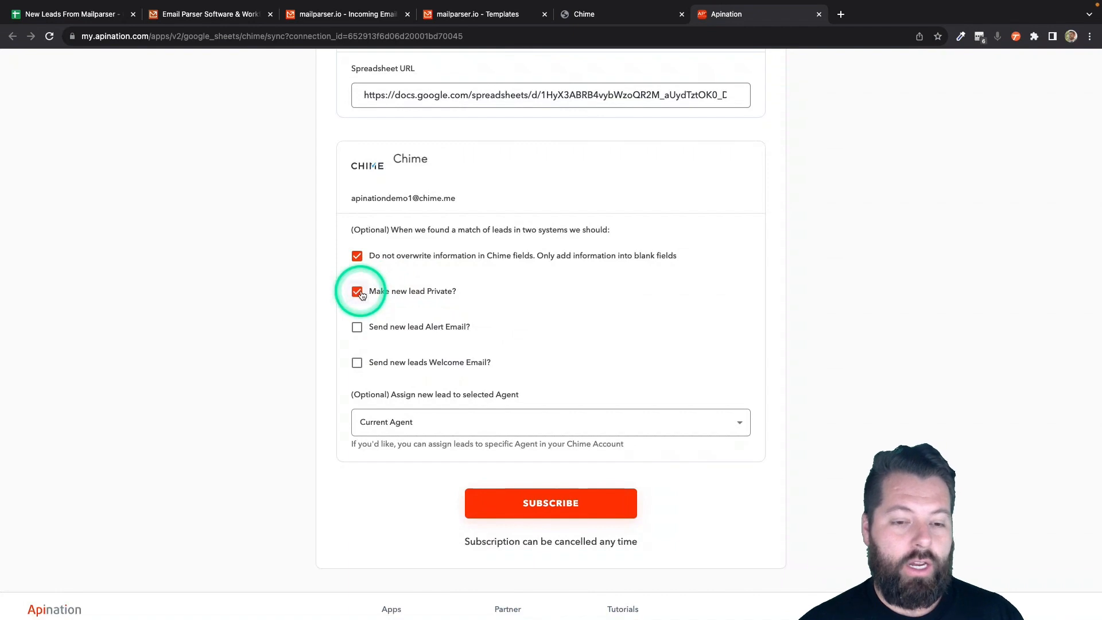
{"action": "left_click", "coordinate": [361, 294]}
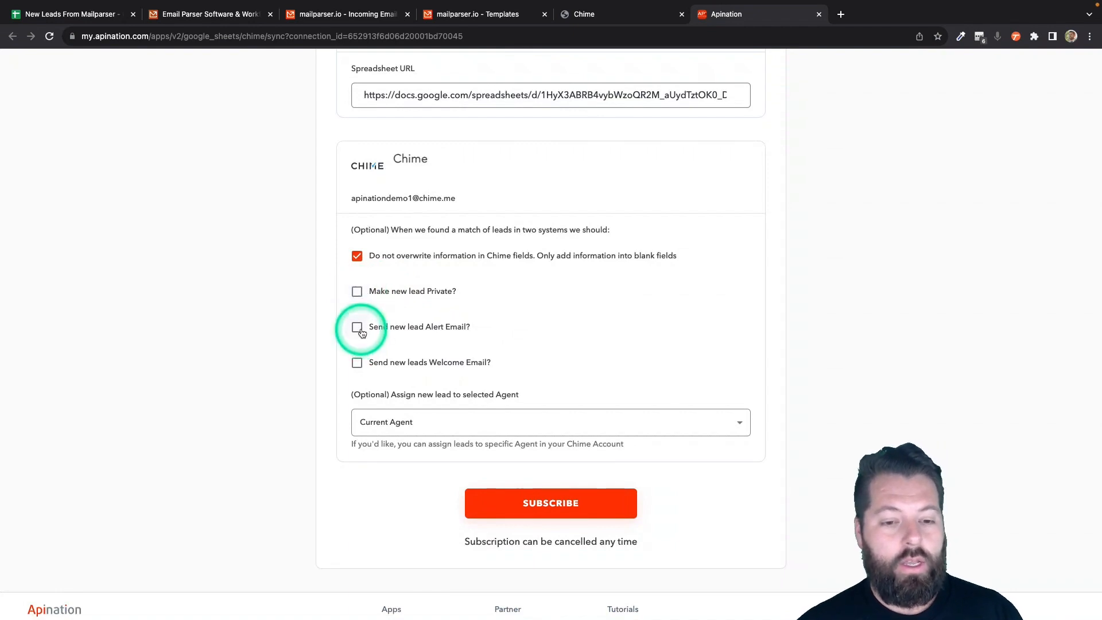
{"action": "left_click", "coordinate": [362, 334]}
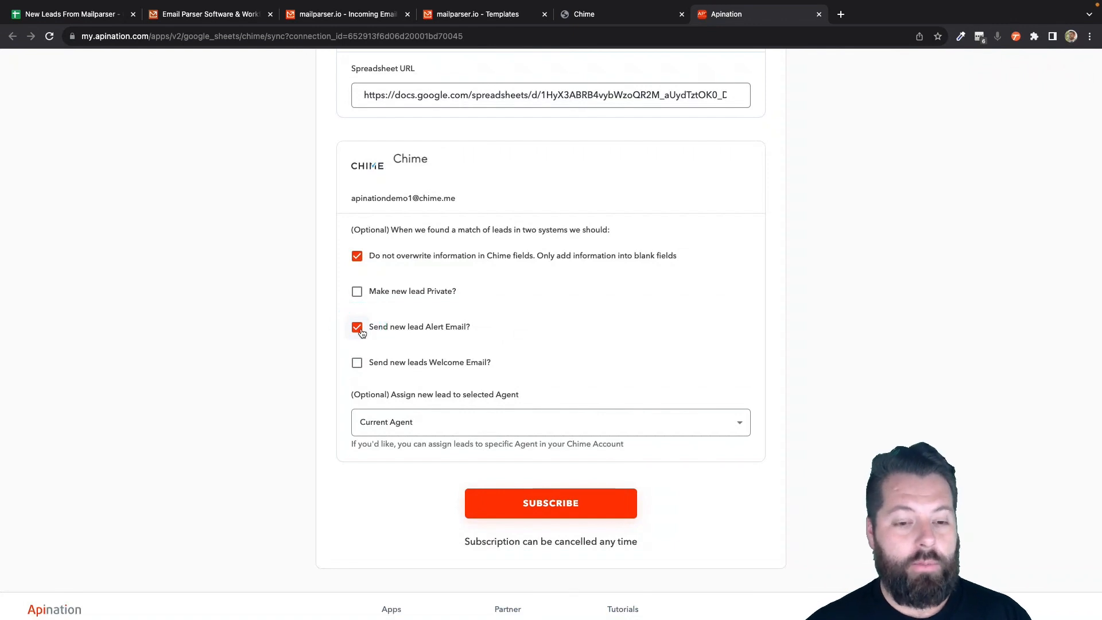
{"action": "left_click", "coordinate": [361, 368]}
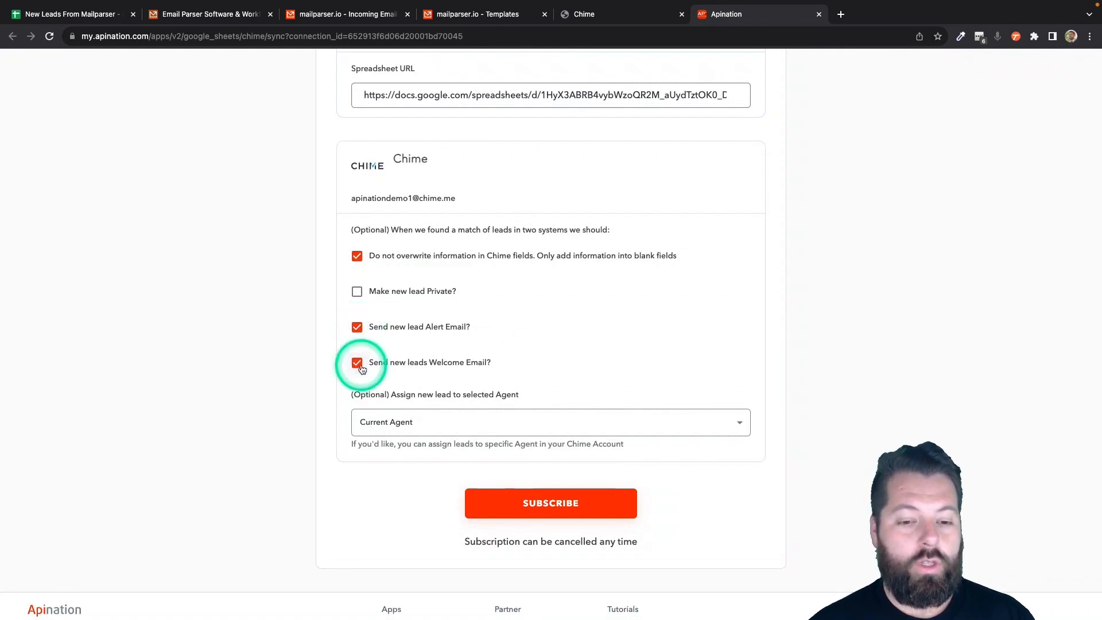
{"action": "left_click", "coordinate": [358, 364]}
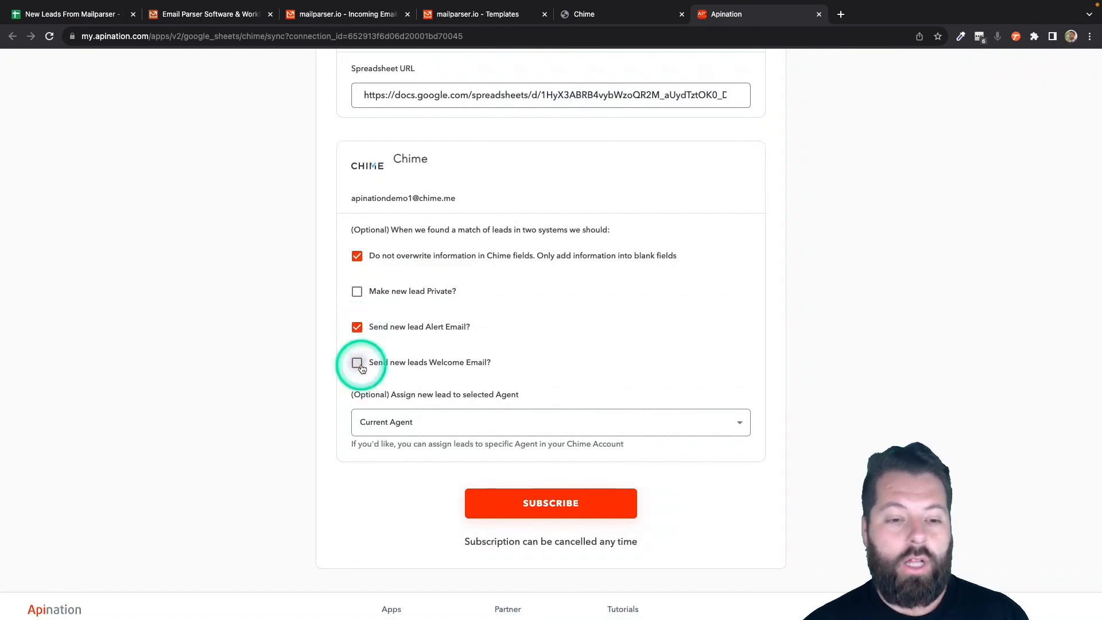
{"action": "left_click", "coordinate": [357, 328]}
{"action": "left_click", "coordinate": [411, 428]}
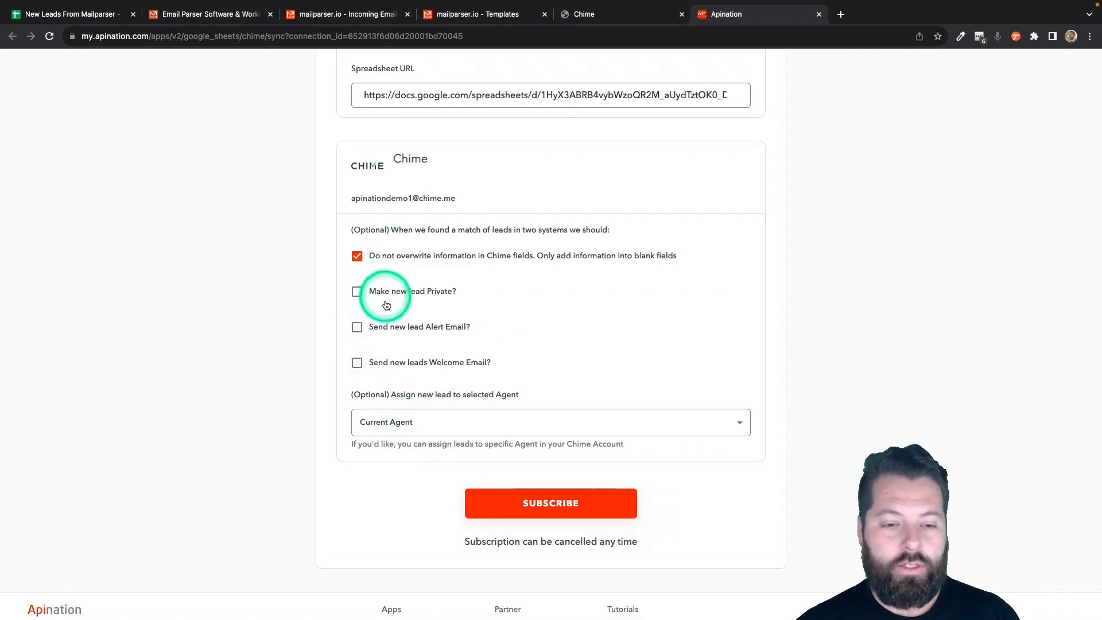
Subscribe to the sync and review the fields available for filtering, keeping No Filter.
{"action": "left_click", "coordinate": [576, 512]}
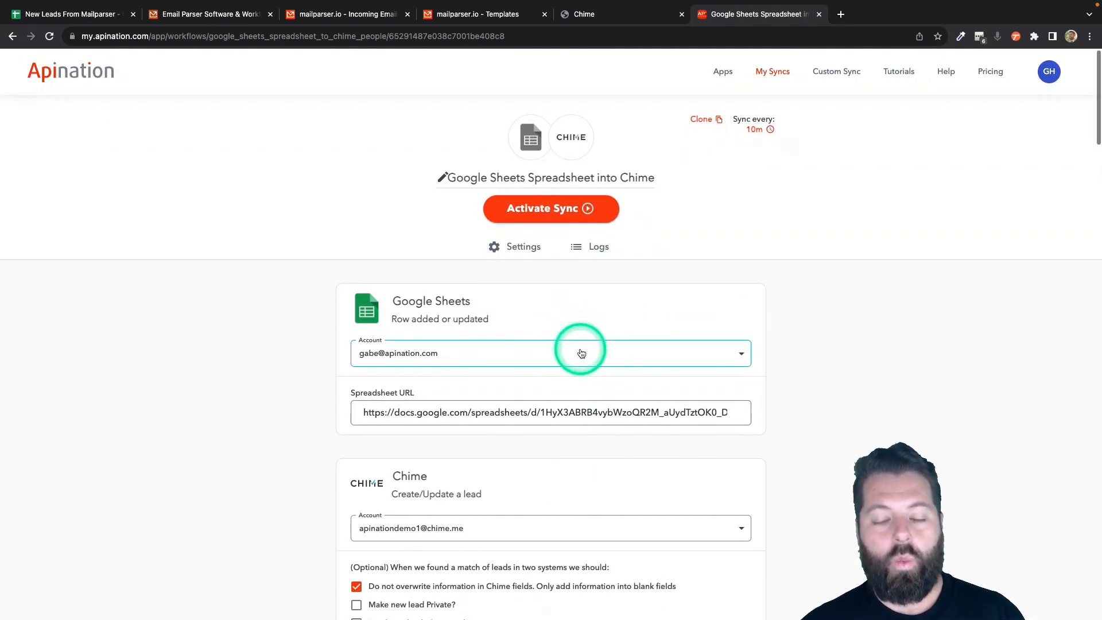
{"action": "scroll", "coordinate": [580, 348], "scroll_direction": "down", "scroll_amount": 5}
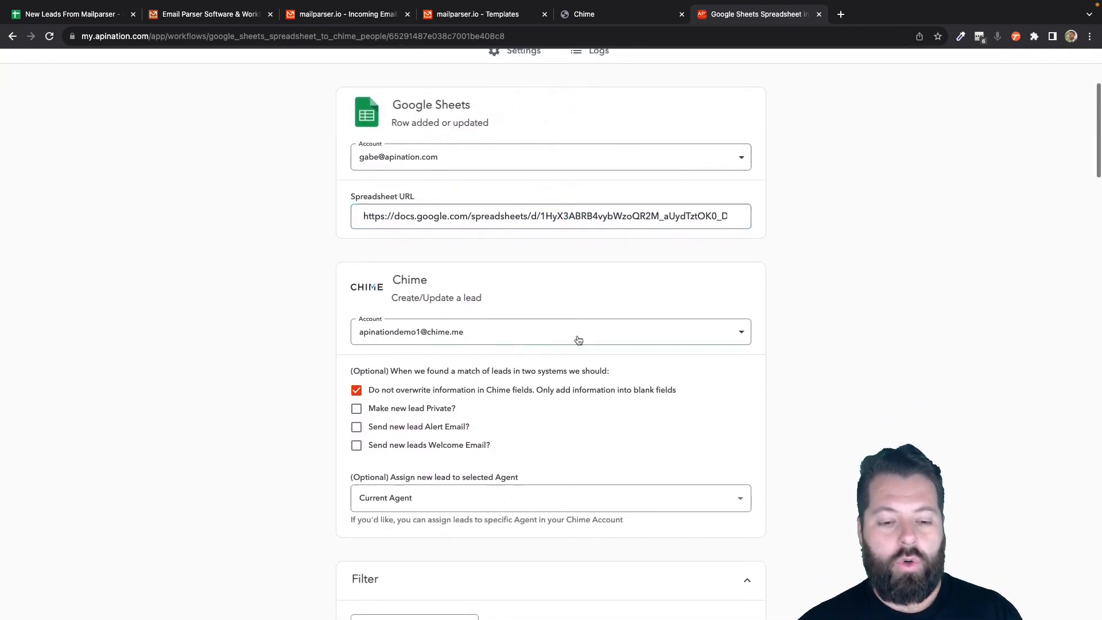
{"action": "scroll", "coordinate": [556, 511], "scroll_direction": "down", "scroll_amount": 5}
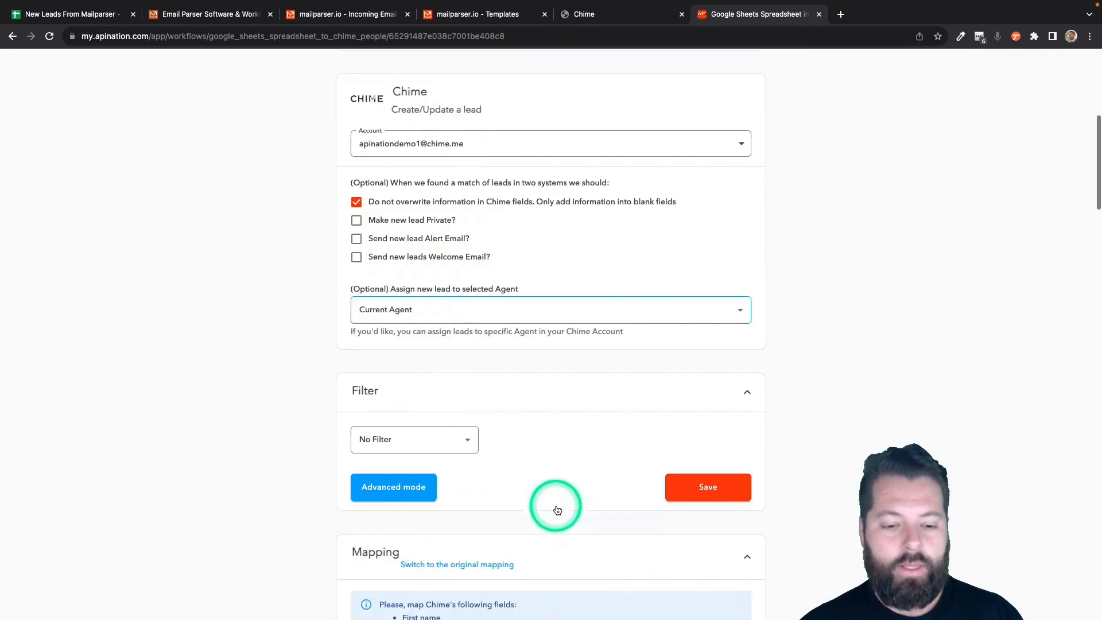
{"action": "scroll", "coordinate": [557, 510], "scroll_direction": "down", "scroll_amount": 4}
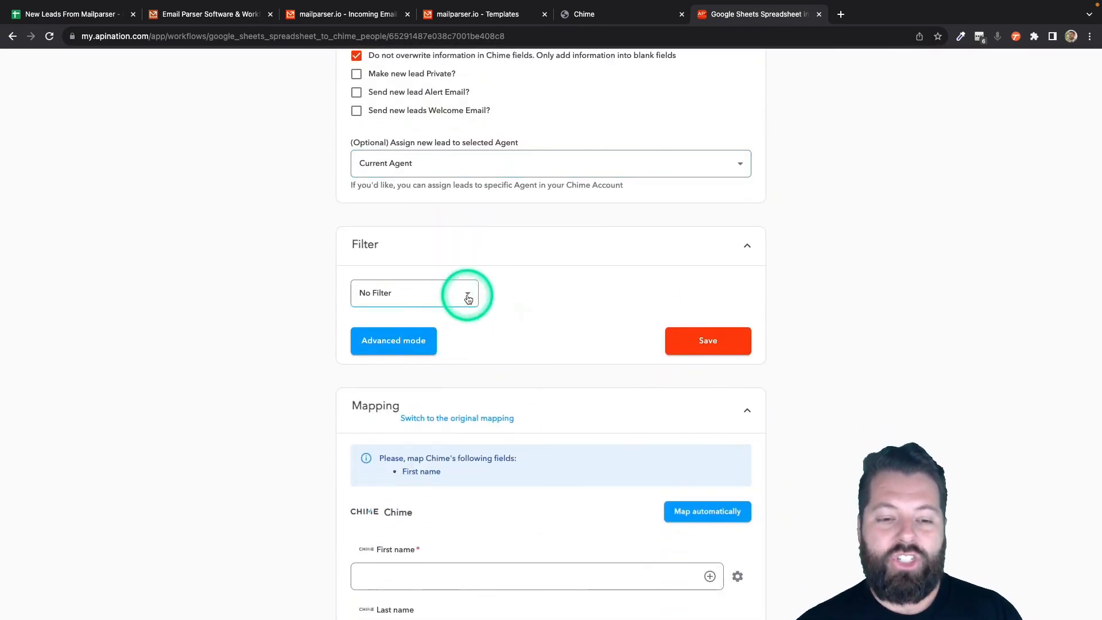
{"action": "left_click", "coordinate": [468, 297]}
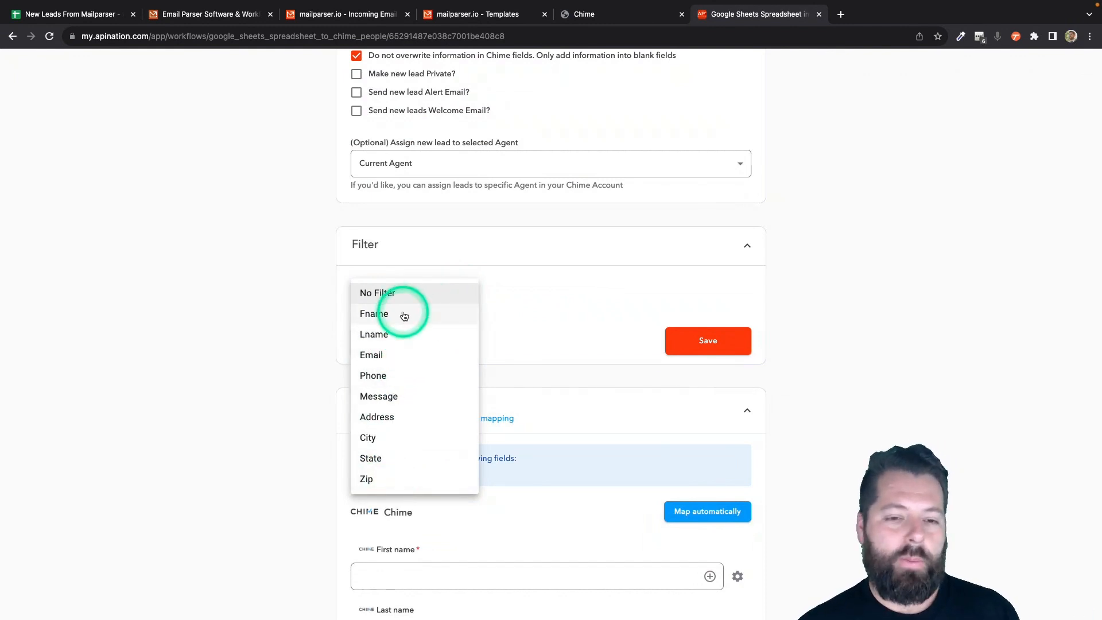
{"action": "left_click", "coordinate": [274, 379]}
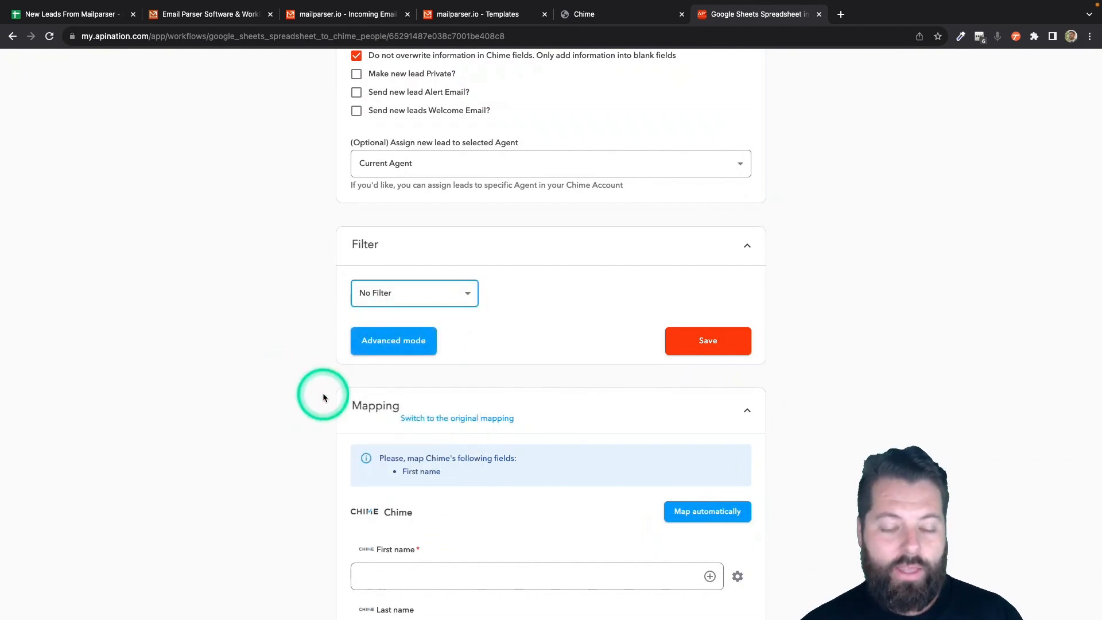
Map Chime's First name field to the Fname column and its Last name field to the Lname column.
{"action": "scroll", "coordinate": [323, 398], "scroll_direction": "down", "scroll_amount": 3}
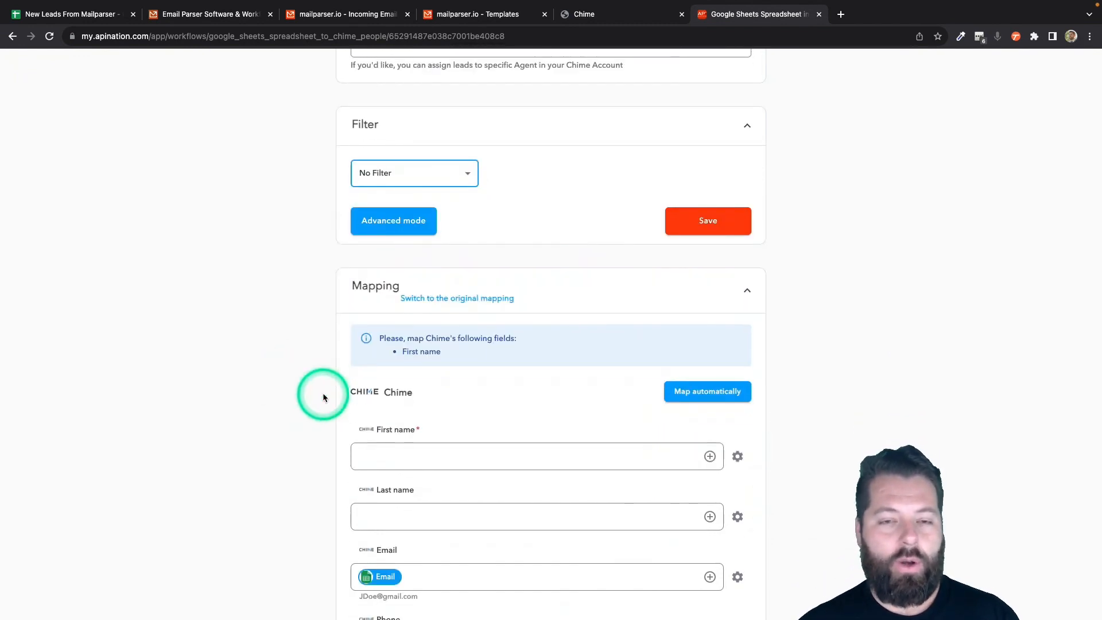
{"action": "scroll", "coordinate": [322, 396], "scroll_direction": "down", "scroll_amount": 3}
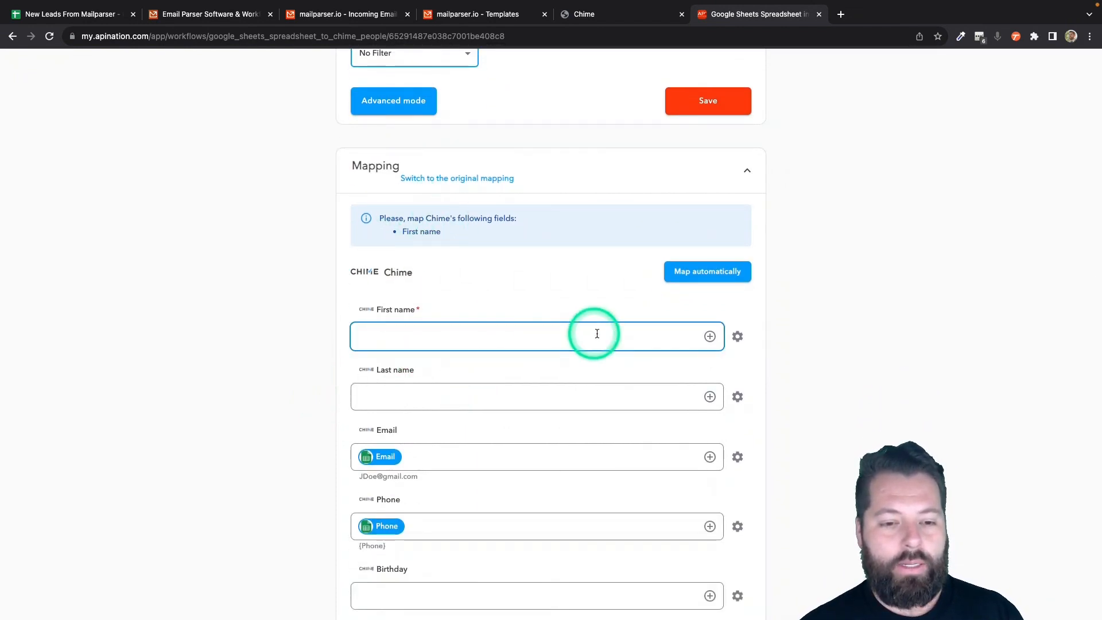
{"action": "left_click_drag", "start_coordinate": [416, 319], "coordinate": [488, 321]}
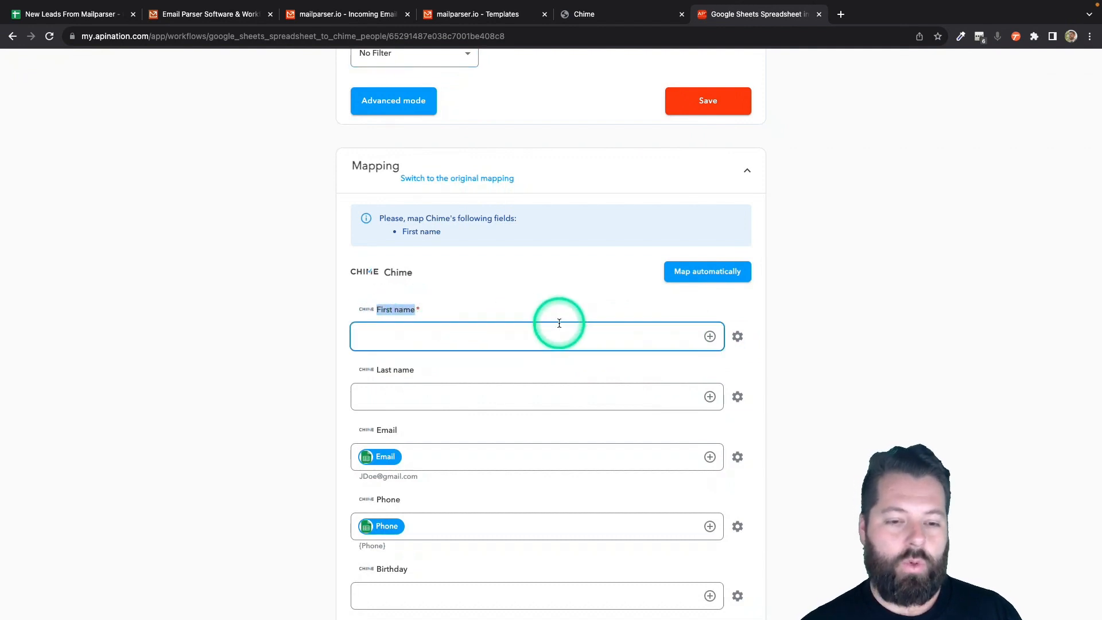
{"action": "left_click", "coordinate": [710, 336]}
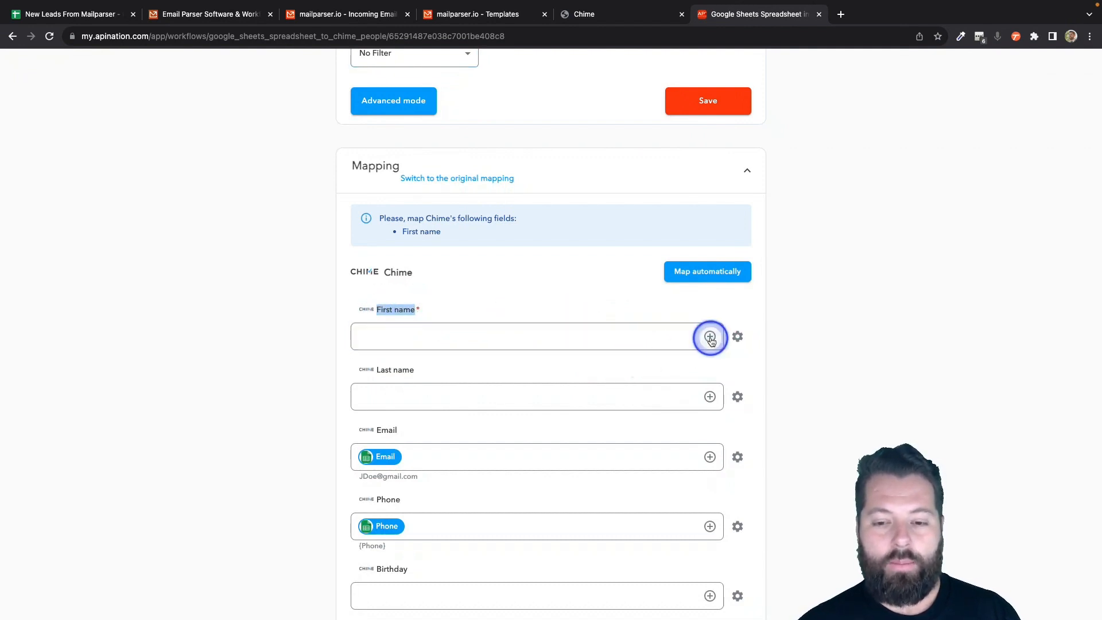
{"action": "left_click", "coordinate": [543, 397]}
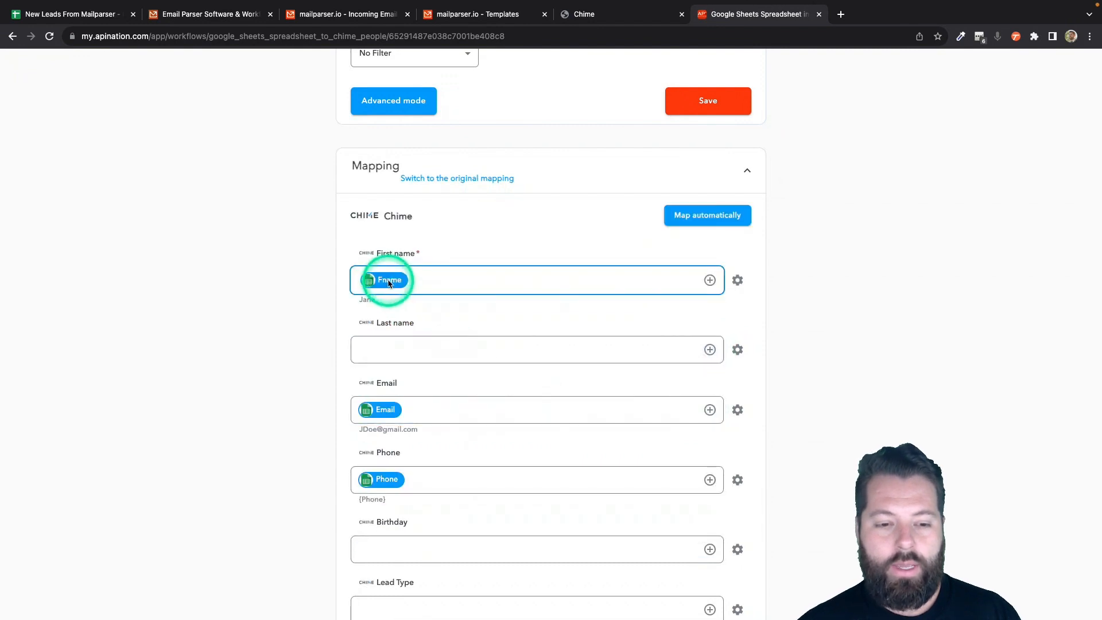
{"action": "left_click", "coordinate": [710, 349]}
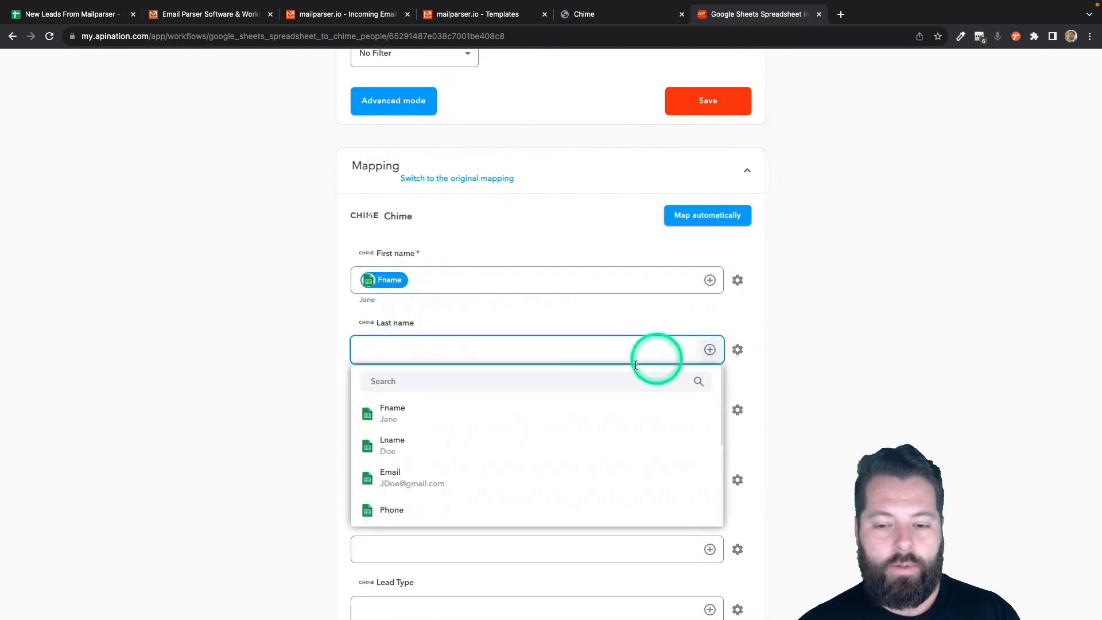
{"action": "left_click", "coordinate": [521, 453]}
{"action": "scroll", "coordinate": [330, 460], "scroll_direction": "down", "scroll_amount": 5}
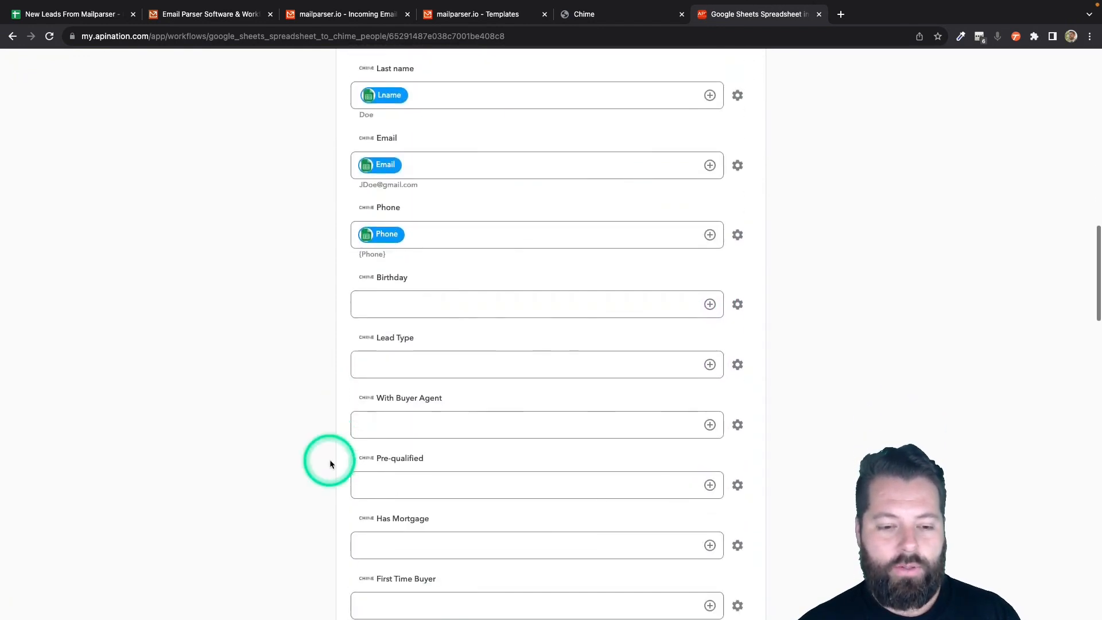
Try the fixed text LeadGen as the value for Chime's Source field, and clear it again.
{"action": "left_click", "coordinate": [365, 352]}
{"action": "scroll", "coordinate": [365, 352], "scroll_direction": "down", "scroll_amount": 6}
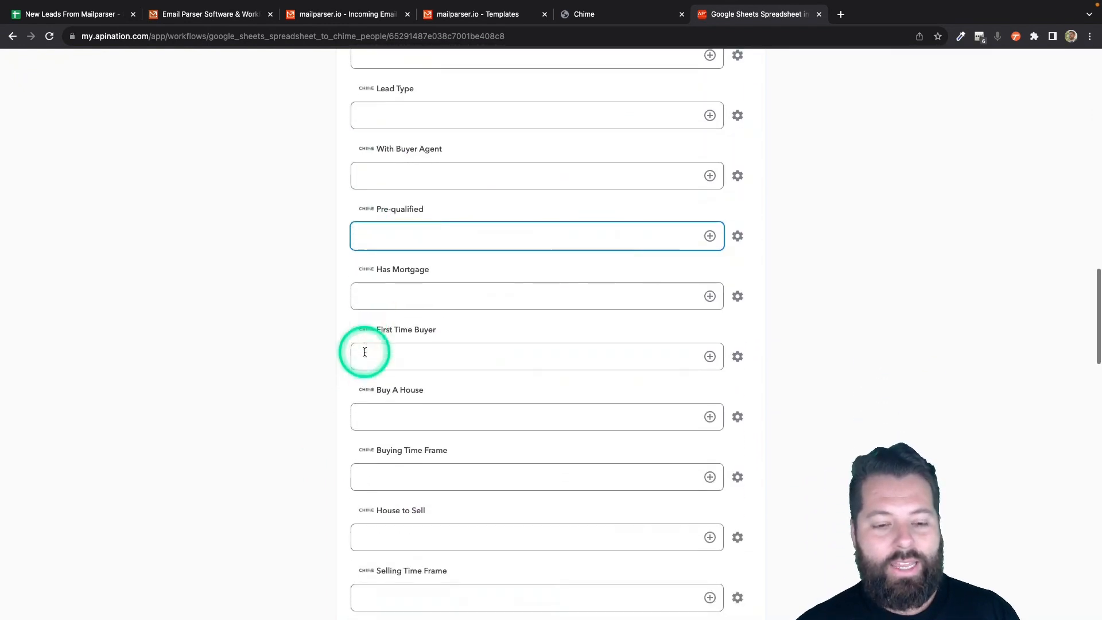
{"action": "scroll", "coordinate": [365, 356], "scroll_direction": "down", "scroll_amount": 10}
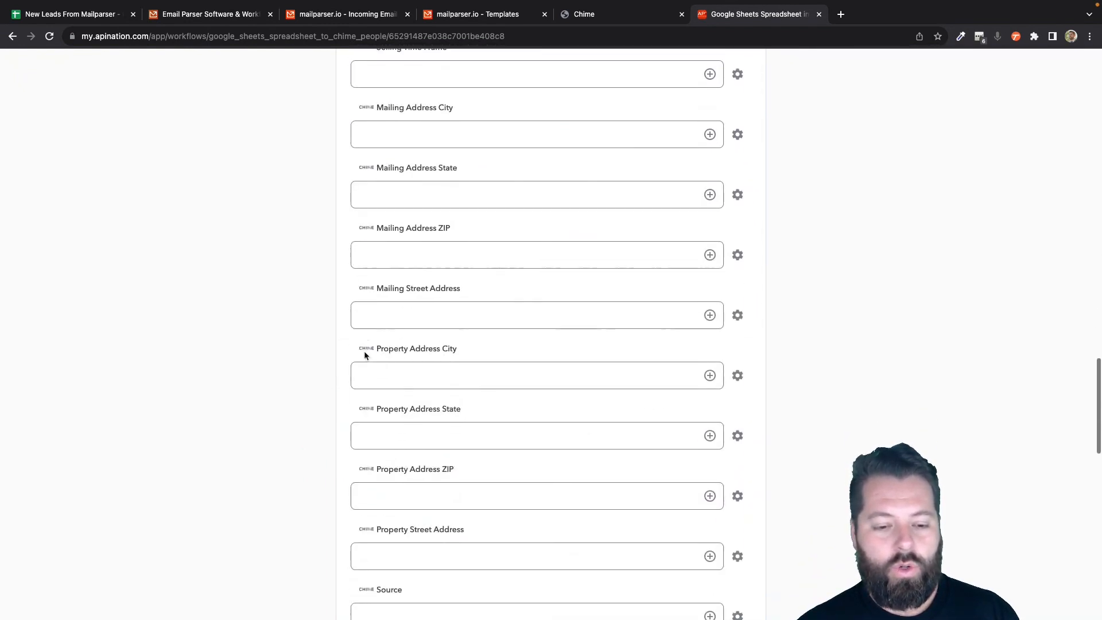
{"action": "scroll", "coordinate": [365, 356], "scroll_direction": "down", "scroll_amount": 5}
{"action": "left_click", "coordinate": [364, 344]}
{"action": "left_click", "coordinate": [393, 266]}
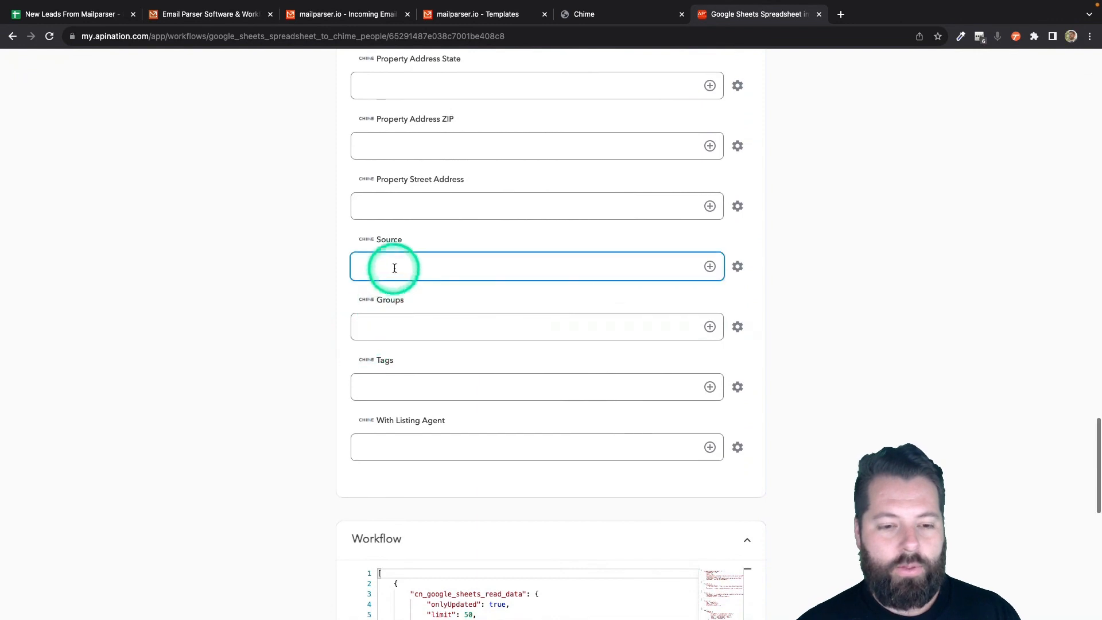
{"action": "type", "text": "LeadGen"}
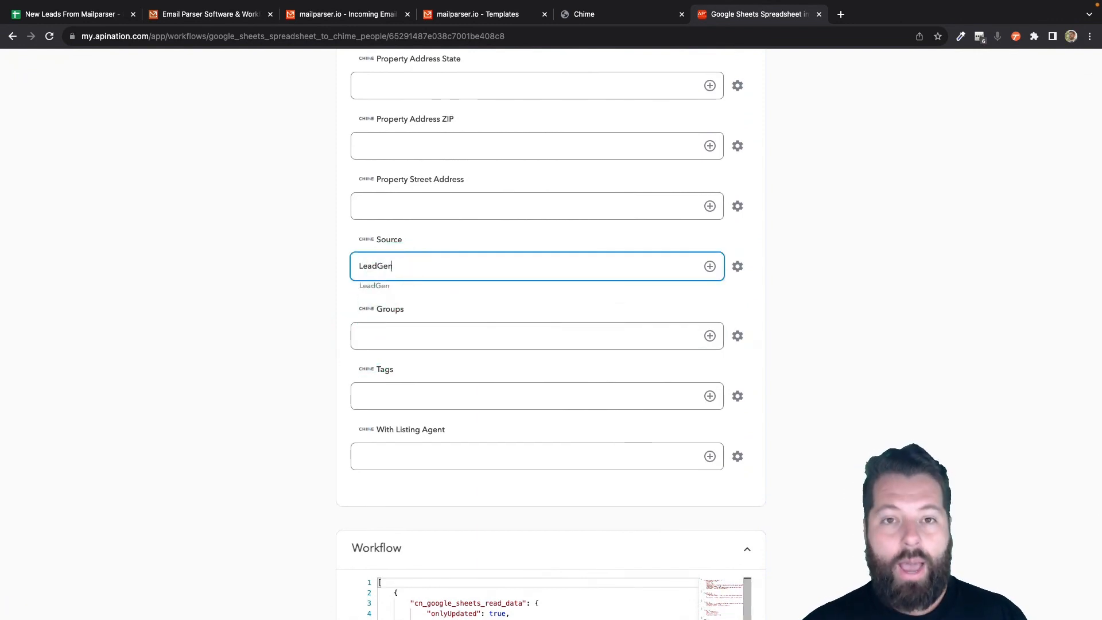
{"action": "key", "text": "super+a"}
{"action": "key", "text": "BackSpace"}
Try entering a fixed hot-lead tag, HotLea, in Chime's Tags field, and clear it again.
{"action": "scroll", "coordinate": [384, 381], "scroll_direction": "up", "scroll_amount": 1}
{"action": "left_click", "coordinate": [398, 443]}
{"action": "scroll", "coordinate": [398, 443], "scroll_direction": "down", "scroll_amount": 2}
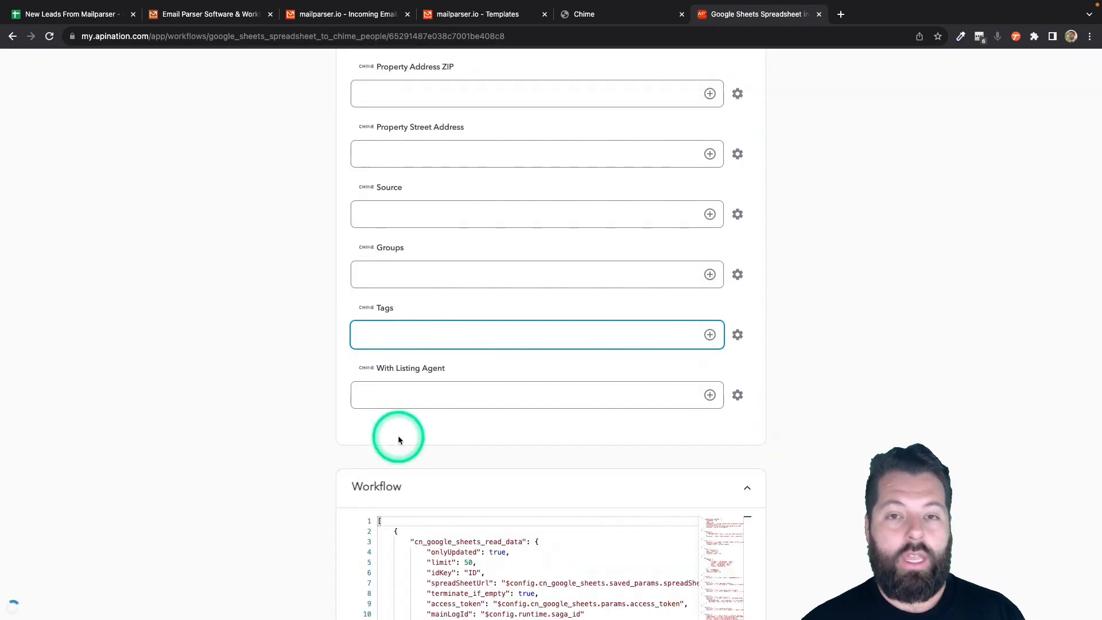
{"action": "type", "text": "HotLea"}
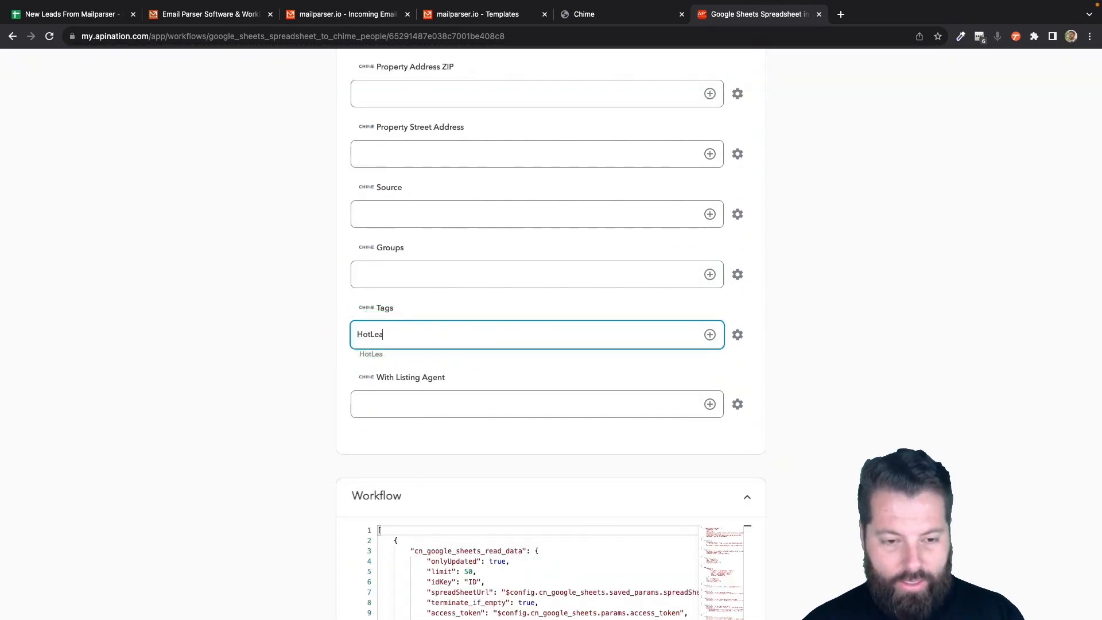
{"action": "key", "text": "BackSpace"}
{"action": "key", "text": "BackSpace"}
{"action": "key", "text": "BackSpace"}
{"action": "key", "text": "BackSpace"}
{"action": "key", "text": "BackSpace"}
{"action": "key", "text": "BackSpace"}
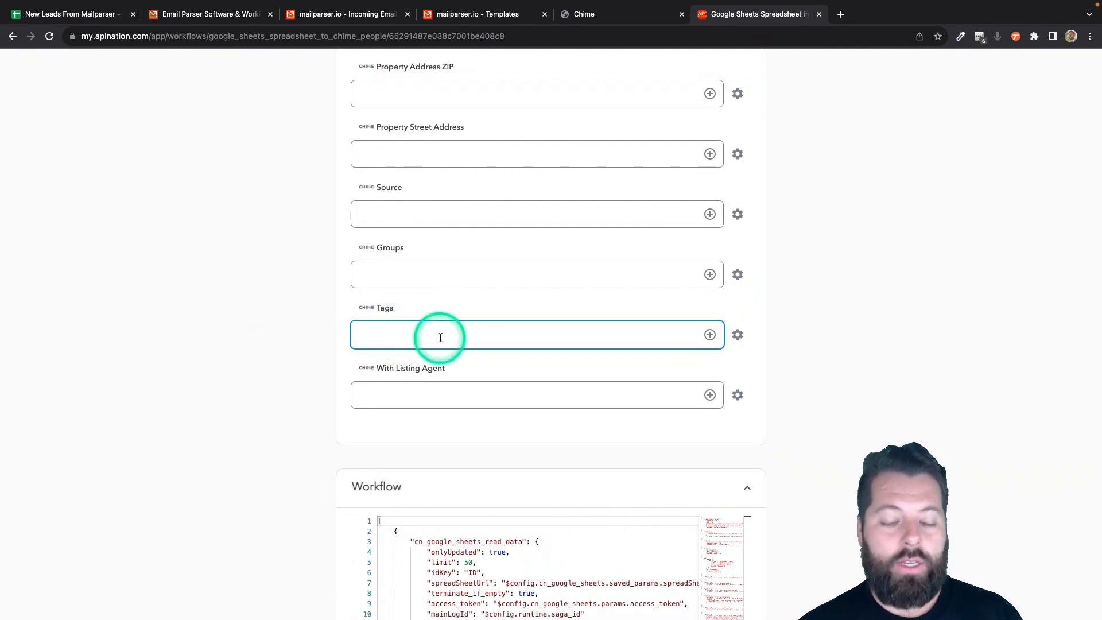
Activate the Google Sheets Spreadsheet into Chime sync.
{"action": "scroll", "coordinate": [440, 338], "scroll_direction": "up", "scroll_amount": 20}
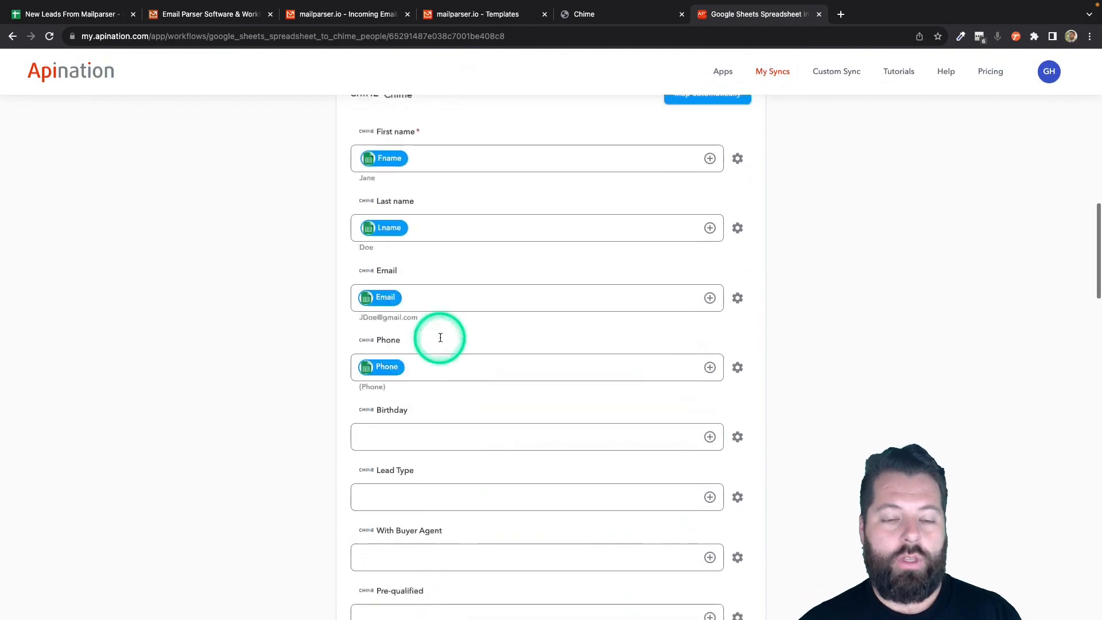
{"action": "scroll", "coordinate": [441, 341], "scroll_direction": "up", "scroll_amount": 5}
{"action": "left_click", "coordinate": [546, 211]}
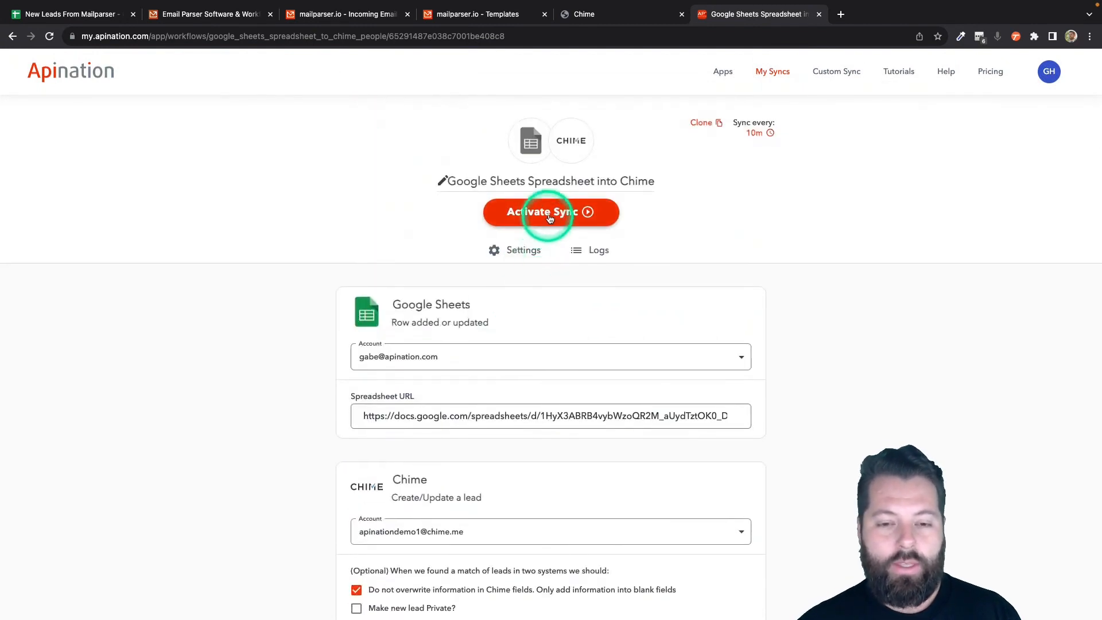
{"action": "left_click", "coordinate": [639, 421]}
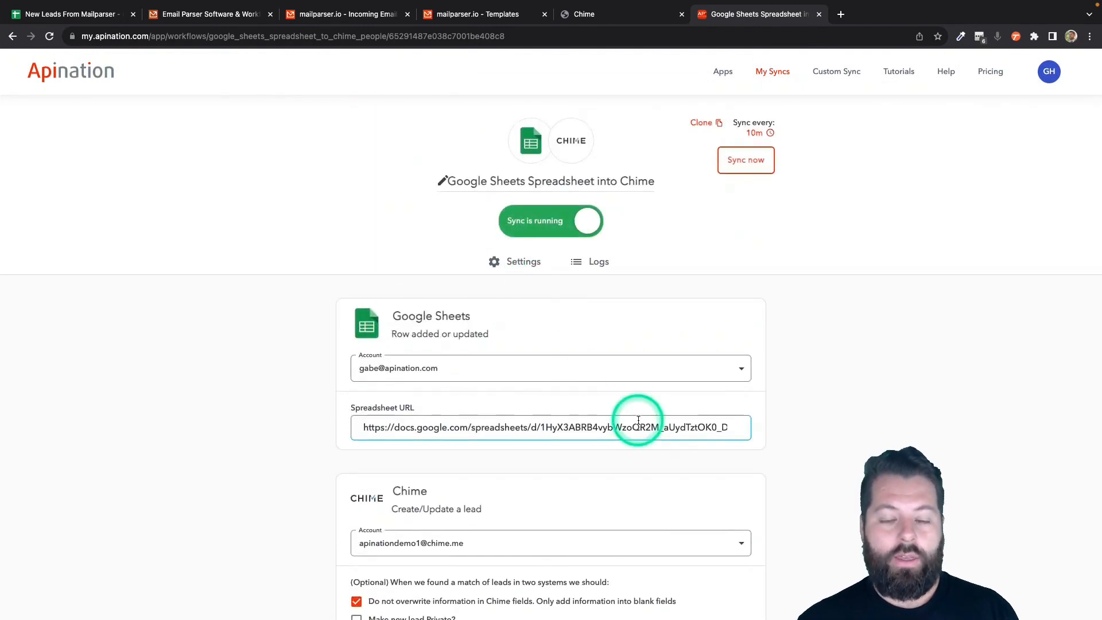